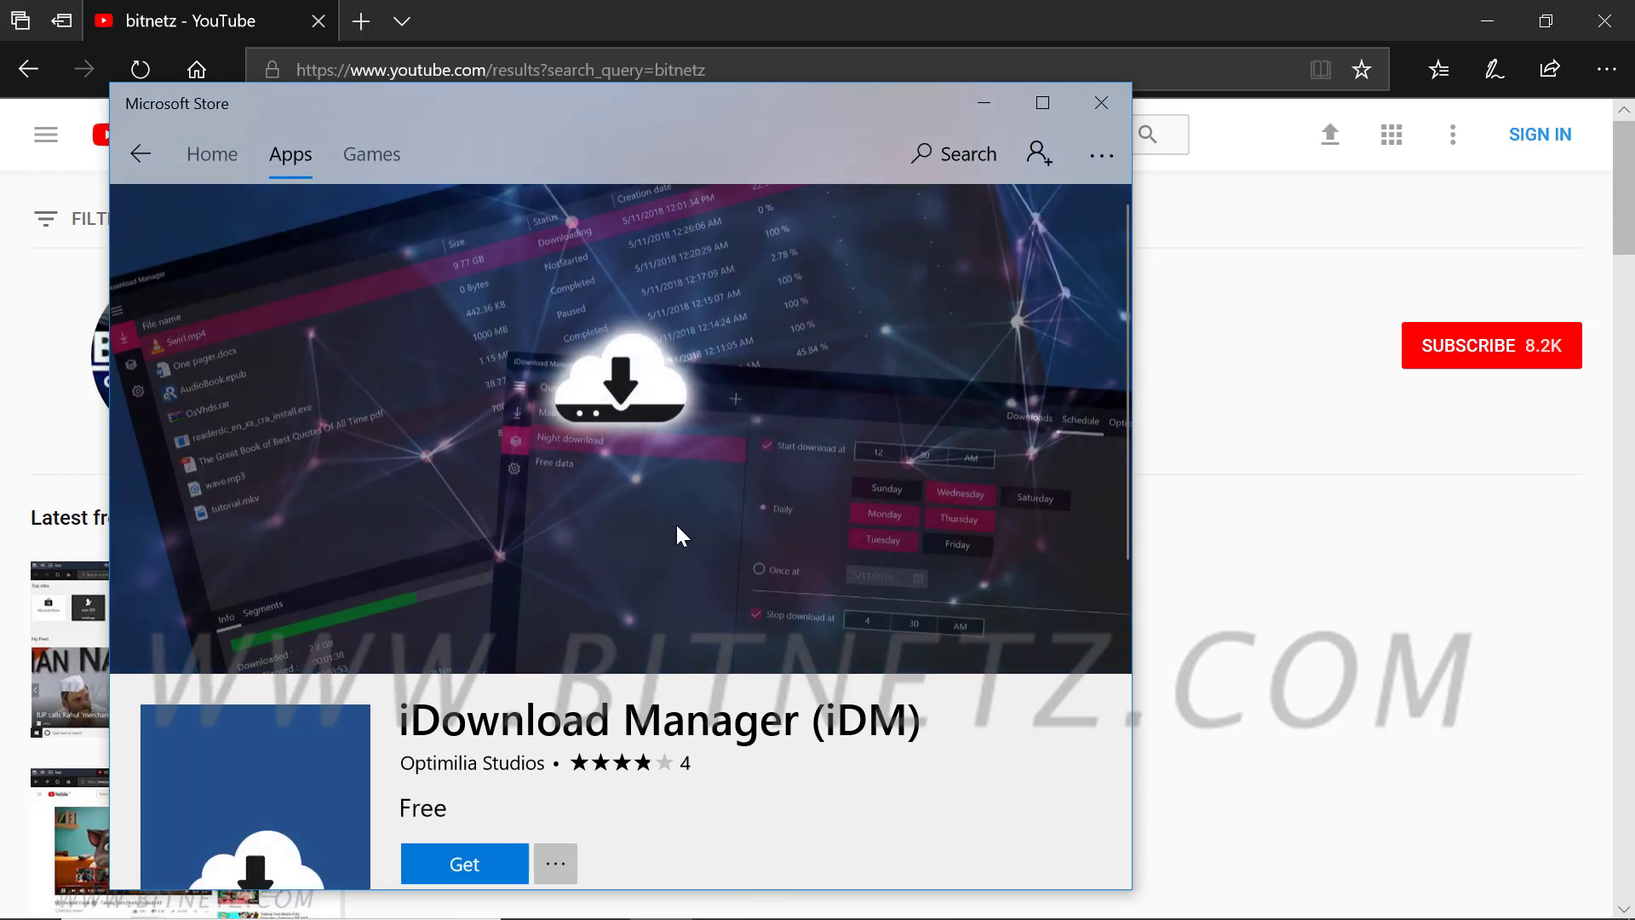
# Step: Install the free iDownload Manager (iDM) app without signing in to Microsoft, and launch it
pyautogui.scroll(-3, 681, 596)
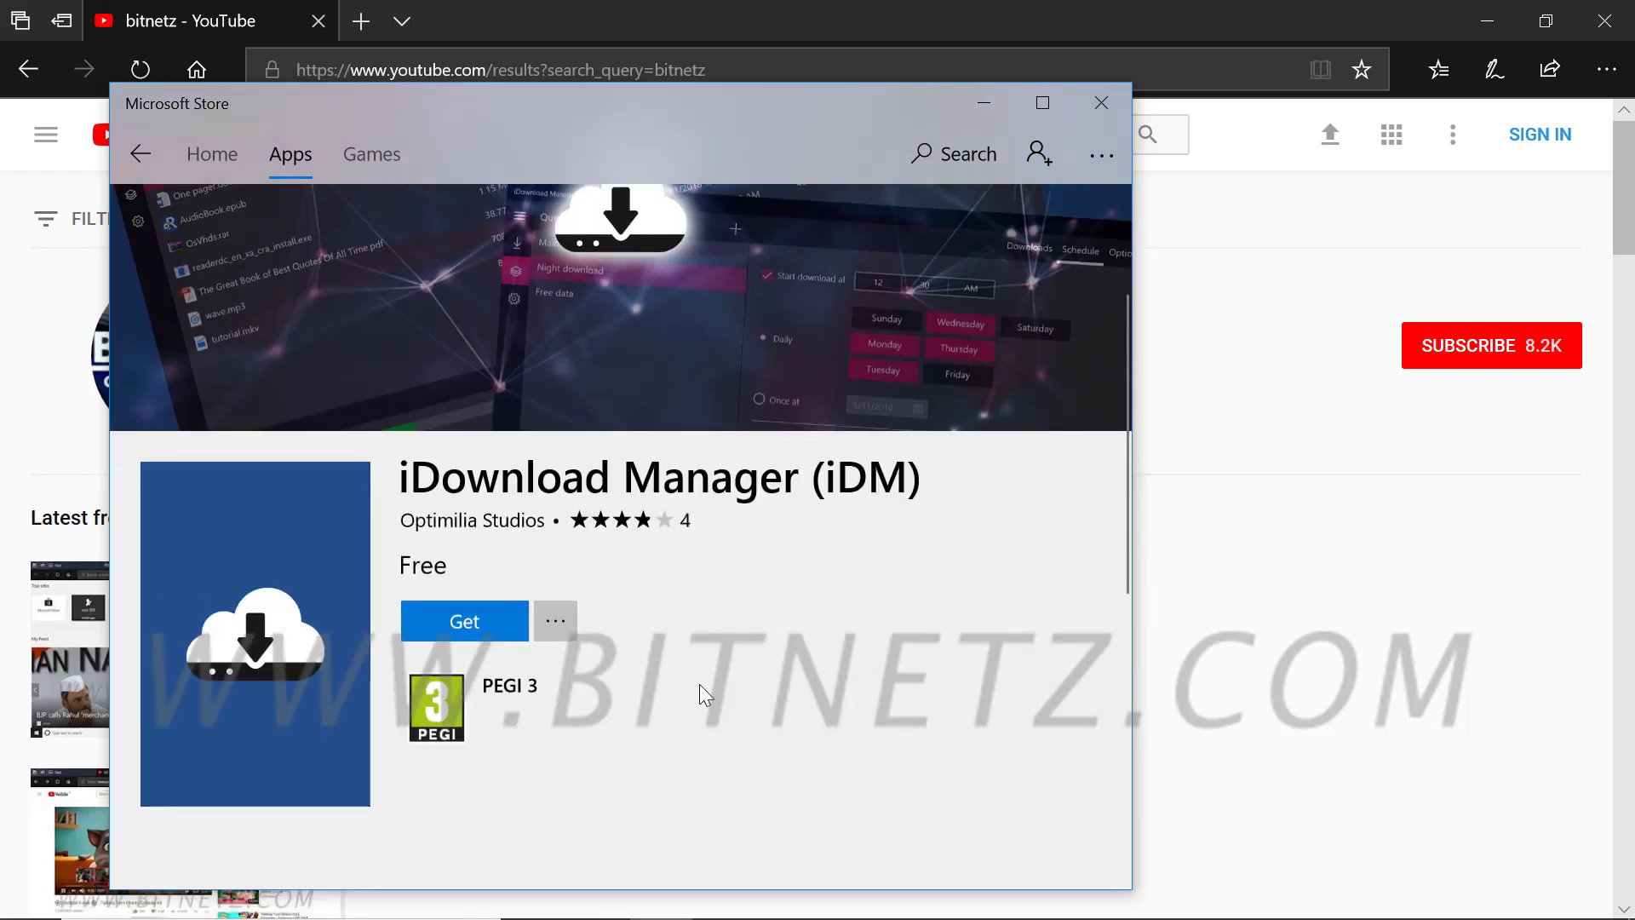
pyautogui.click(461, 628)
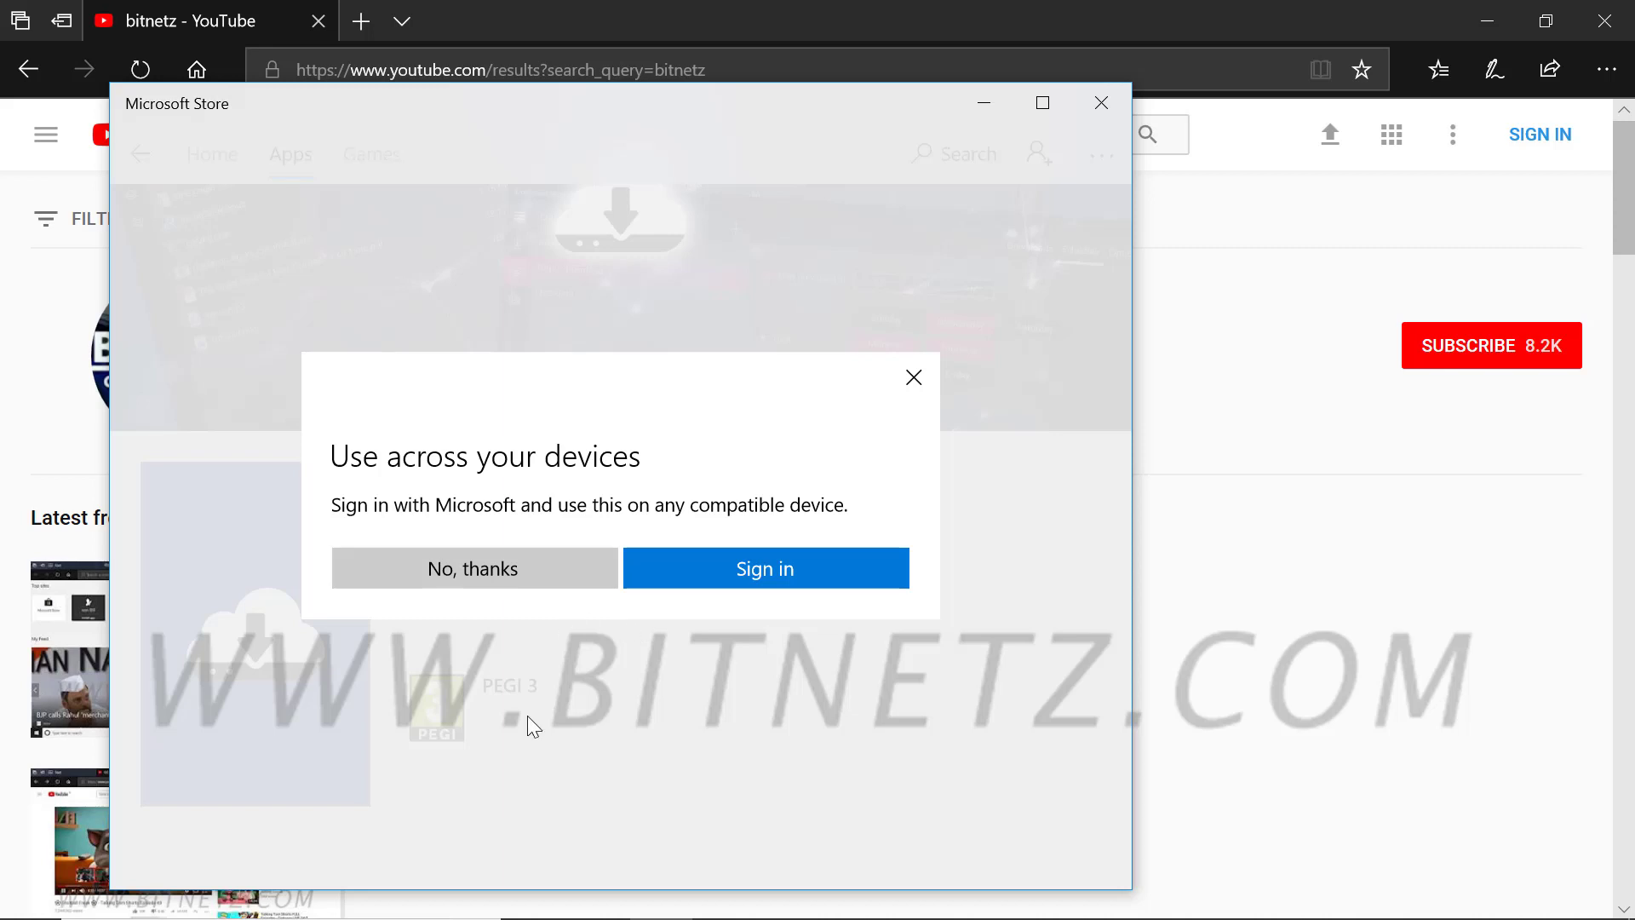
pyautogui.click(497, 569)
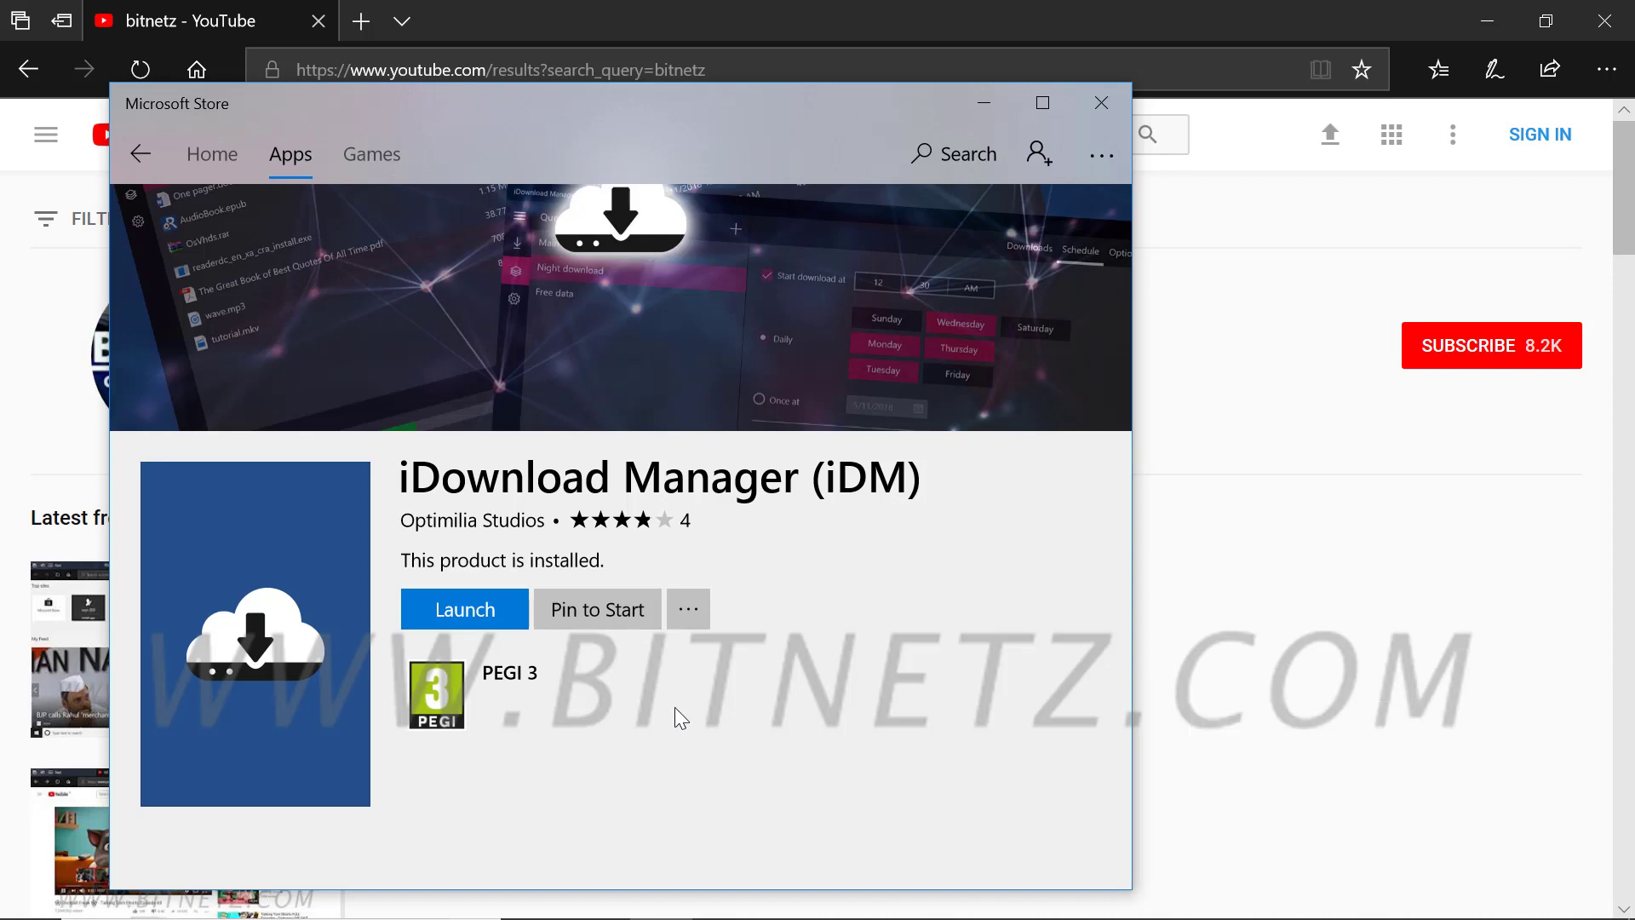
pyautogui.click(477, 612)
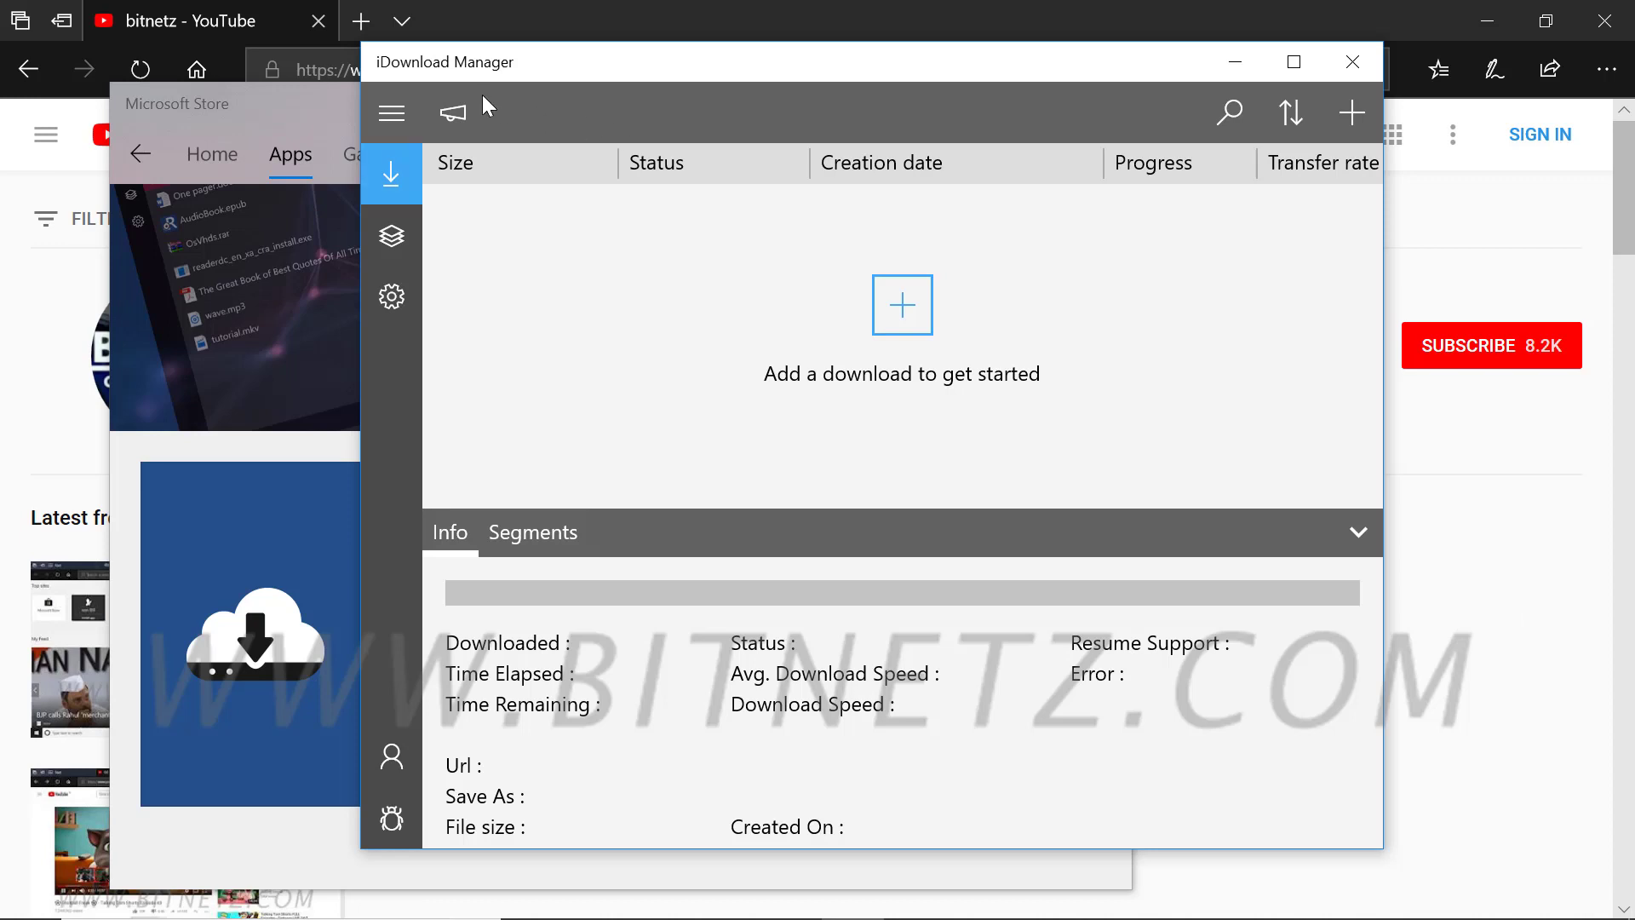
# Step: Open 001 Windows 10 Intro - Tamil from the bitnetz playlist on YouTube in the browser and copy its web address
pyautogui.click(1536, 667)
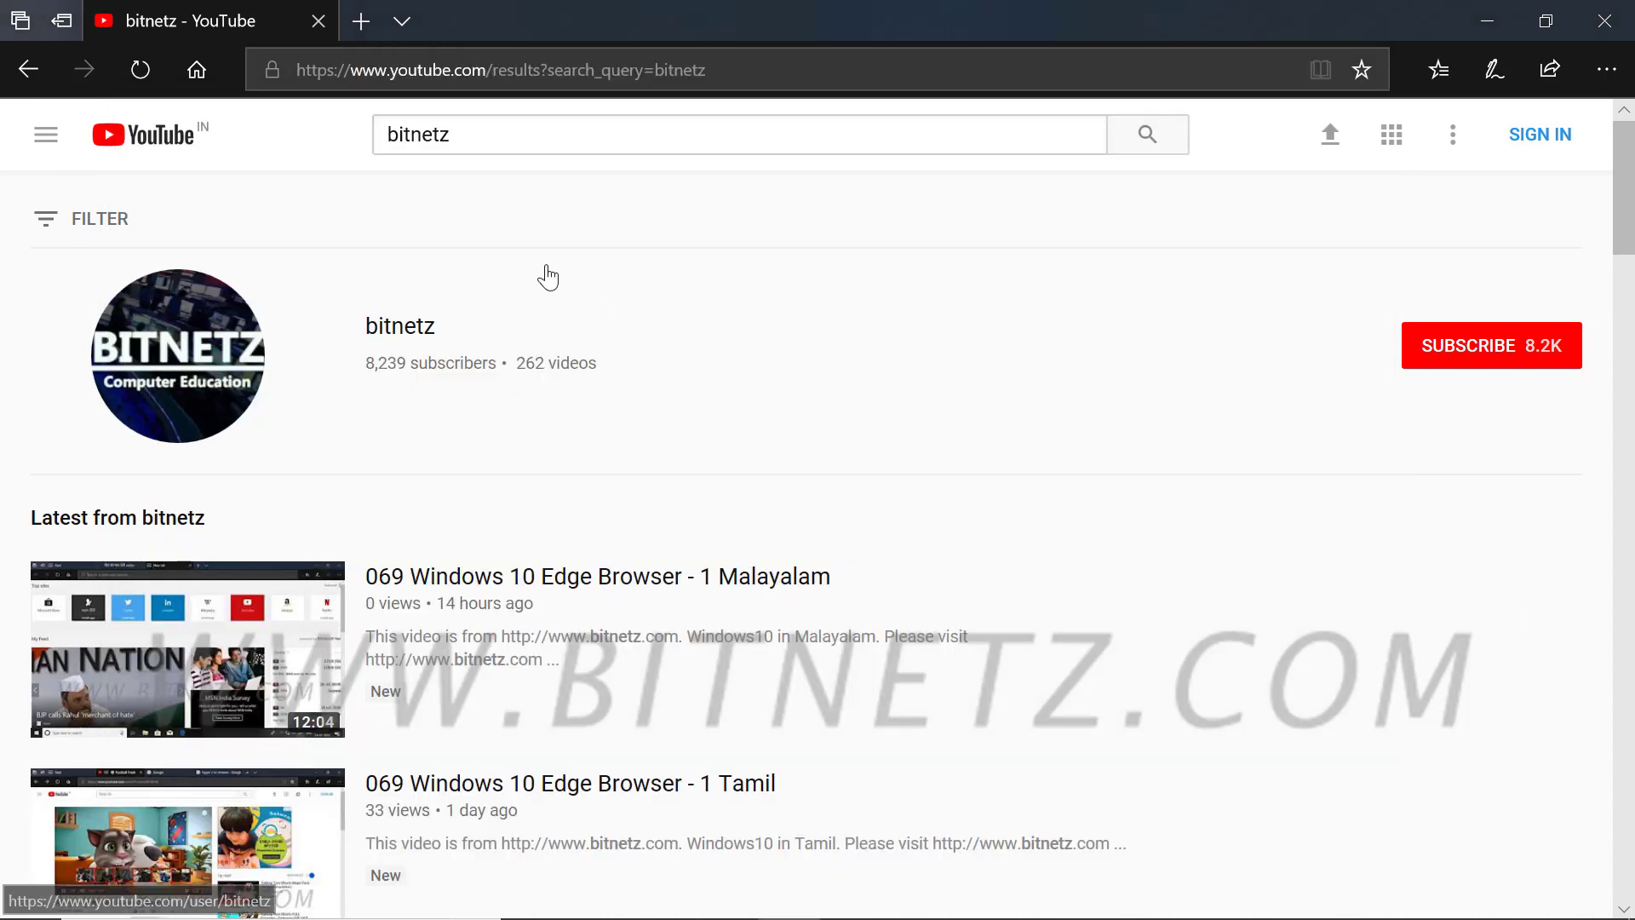
pyautogui.scroll(-5, 505, 641)
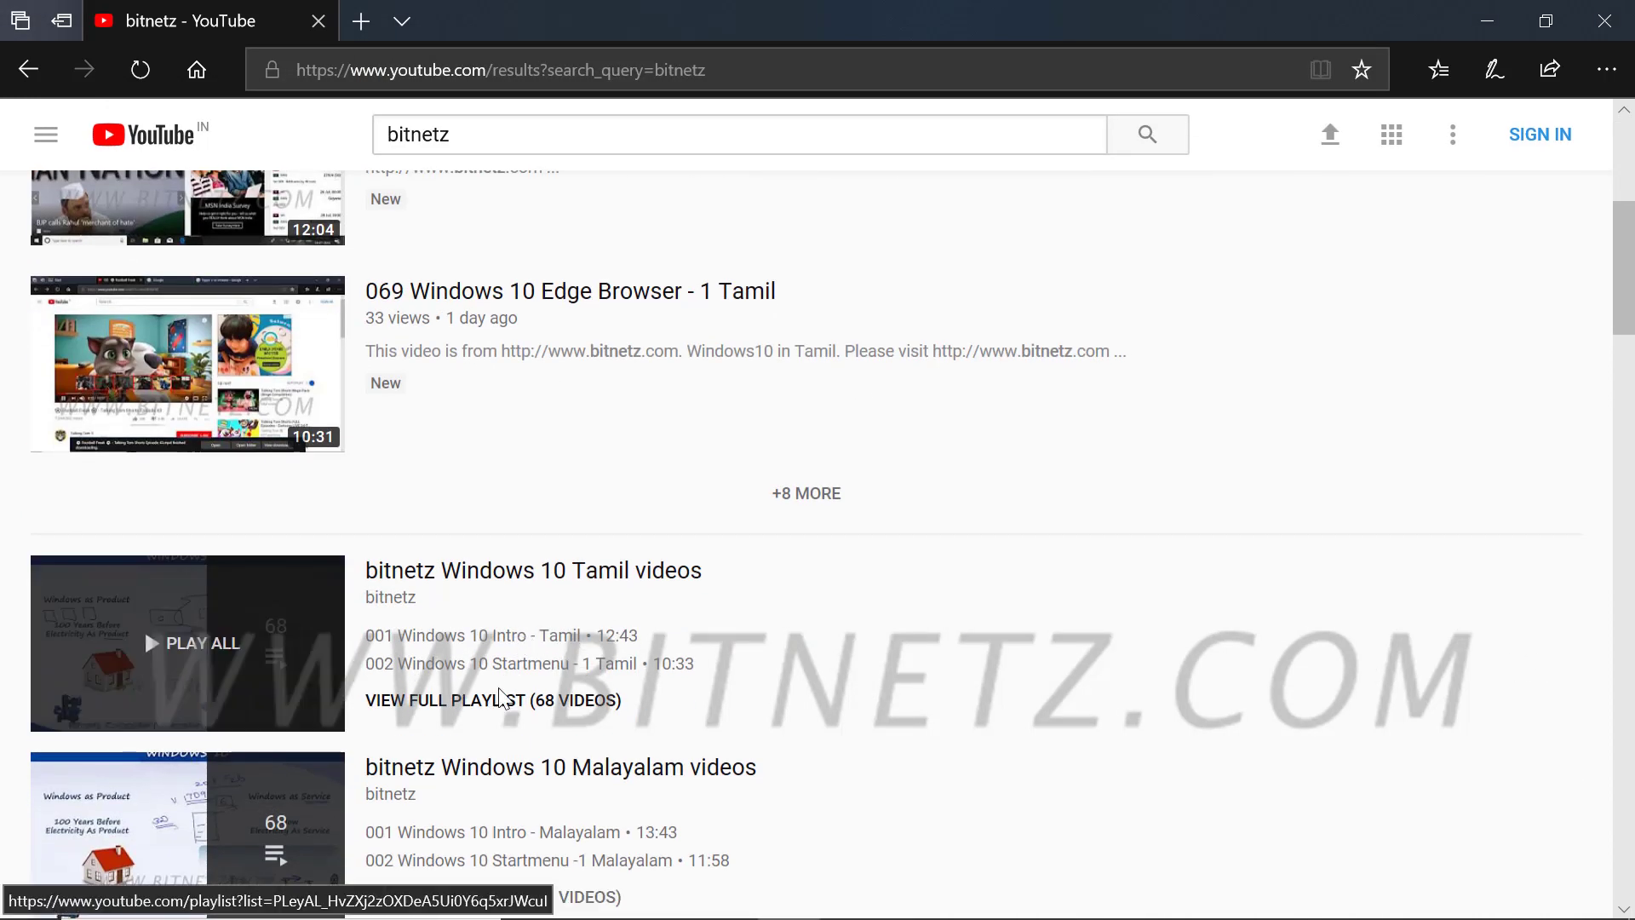
pyautogui.click(505, 640)
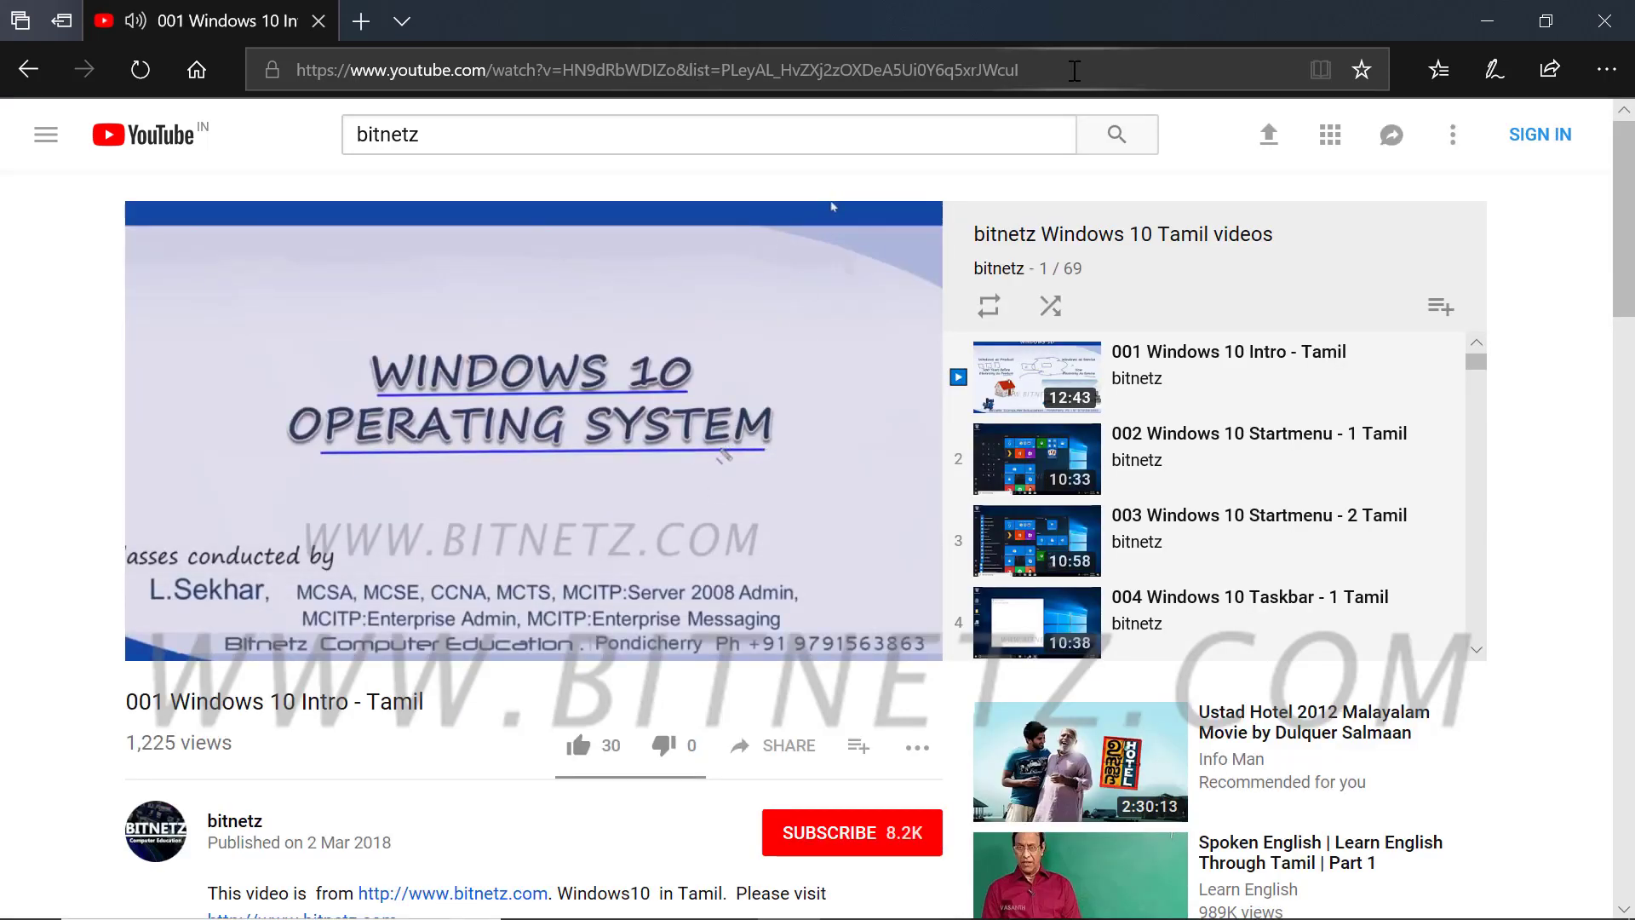
pyautogui.moveTo(1074, 70); pyautogui.dragTo(496, 60)
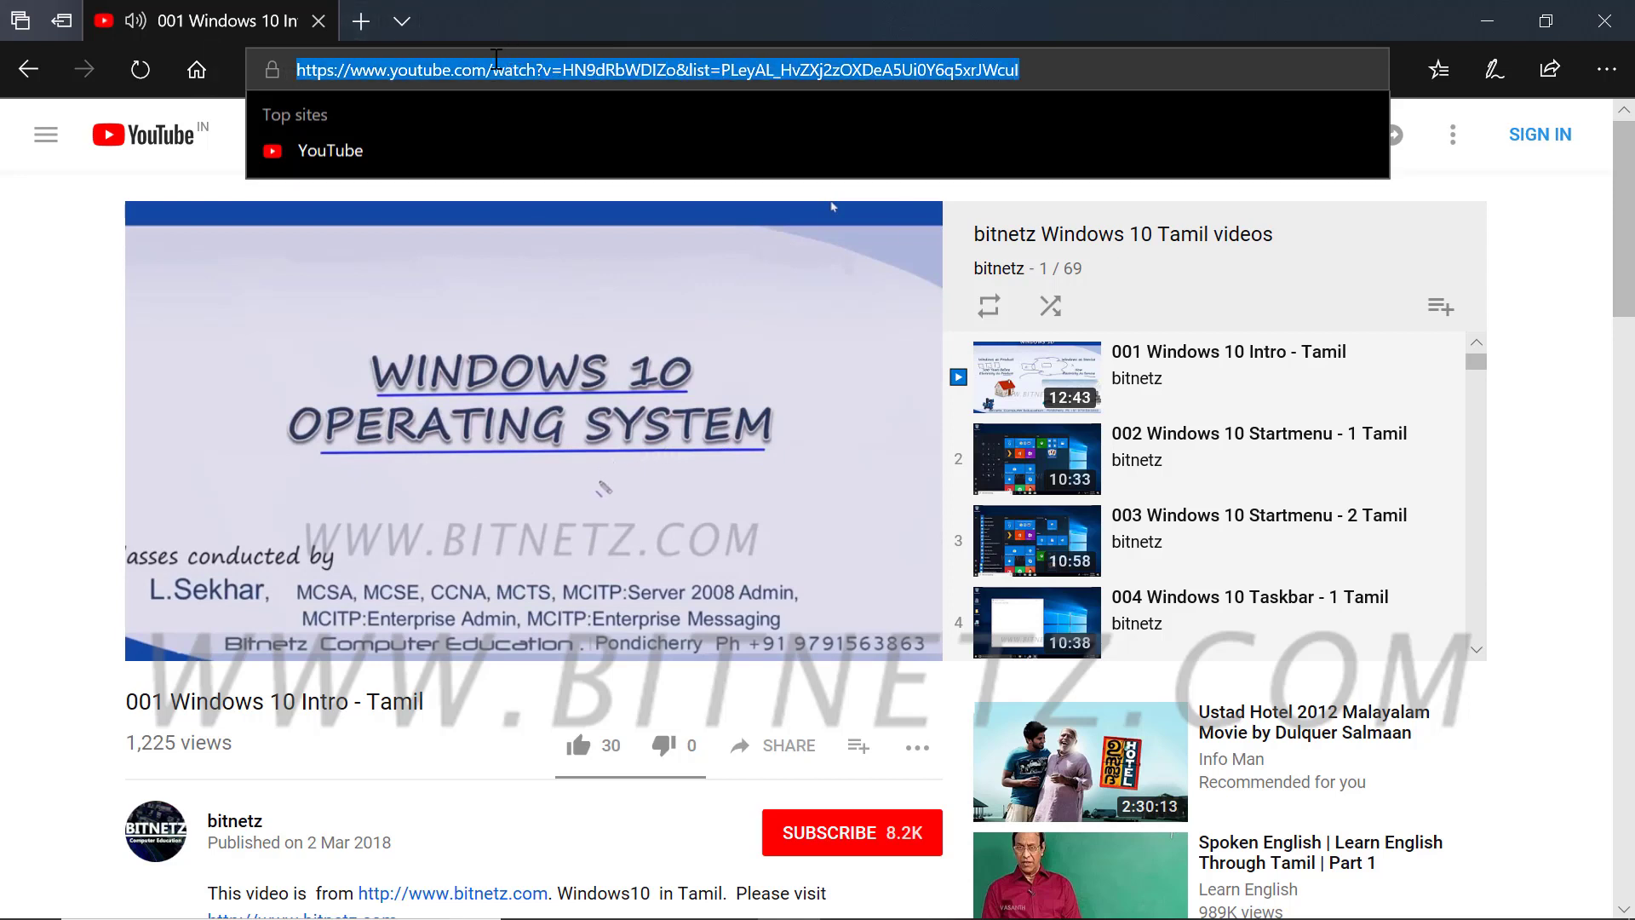
pyautogui.rightClick(495, 59)
pyautogui.click(464, 141)
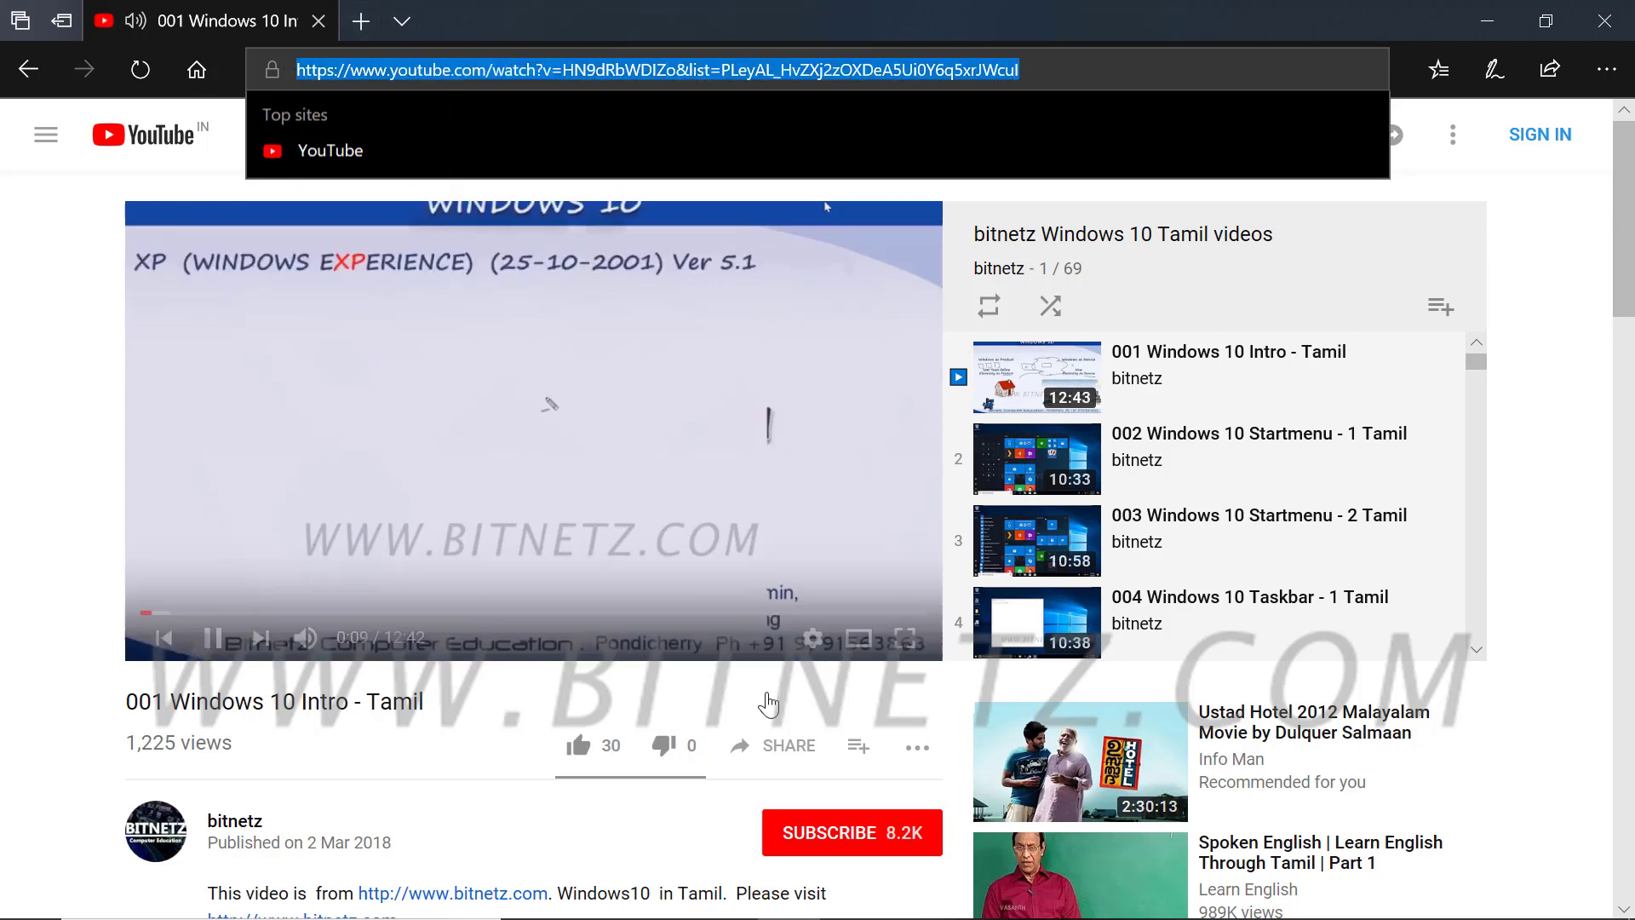
# Step: Switch to iDownload Manager, maximize its window, and add a new download using the copied YouTube address
pyautogui.moveTo(851, 914)
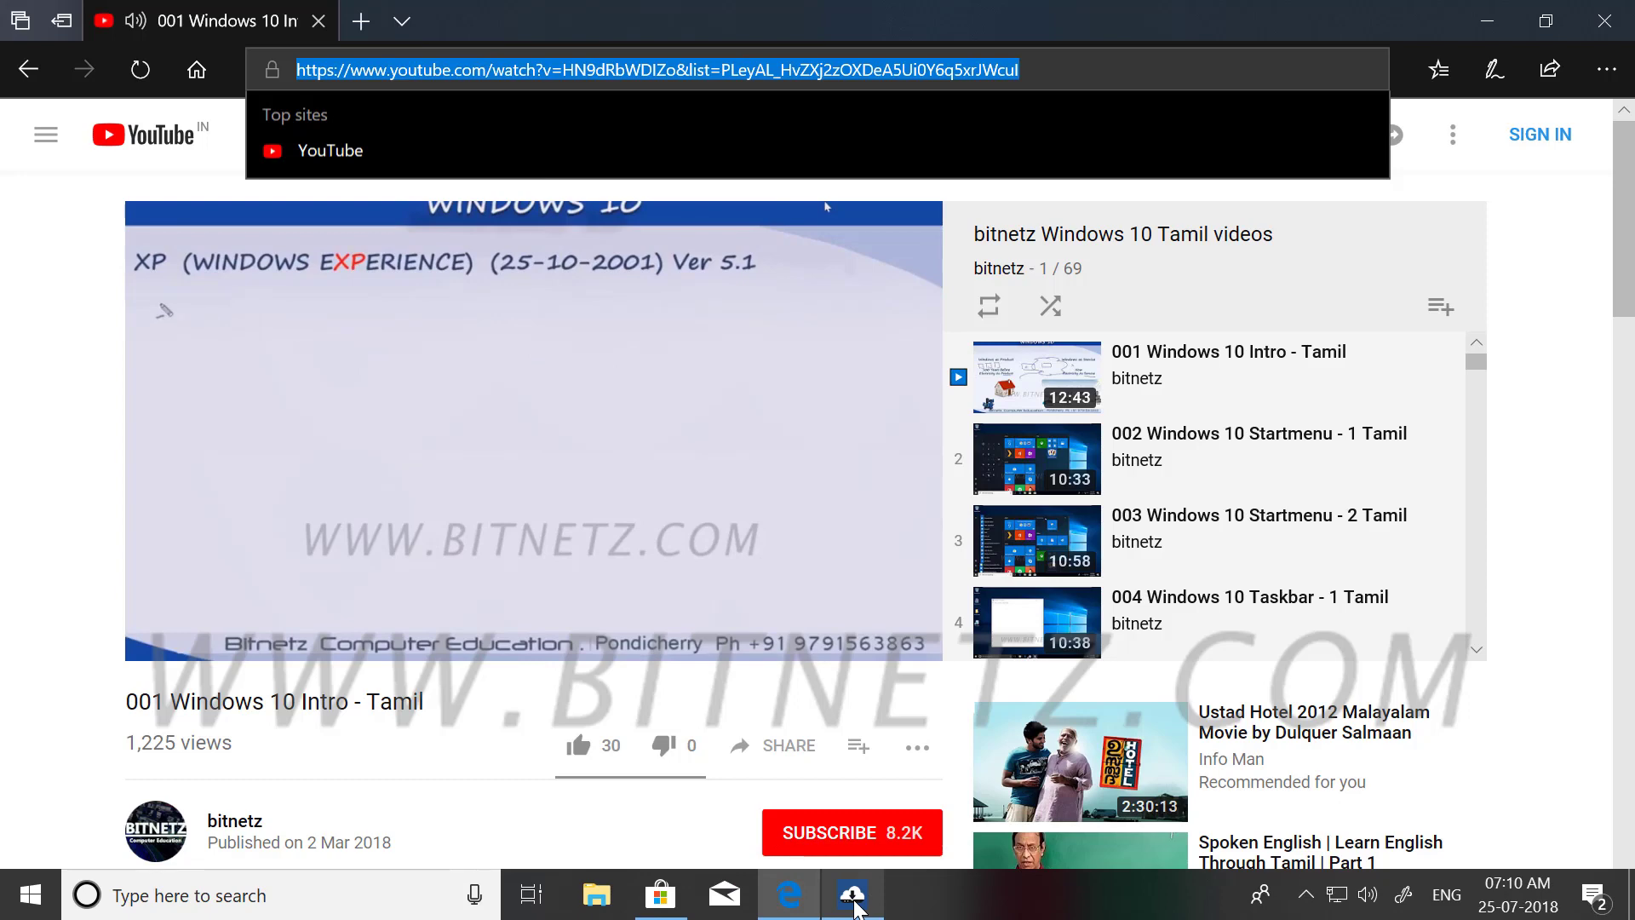
pyautogui.click(852, 894)
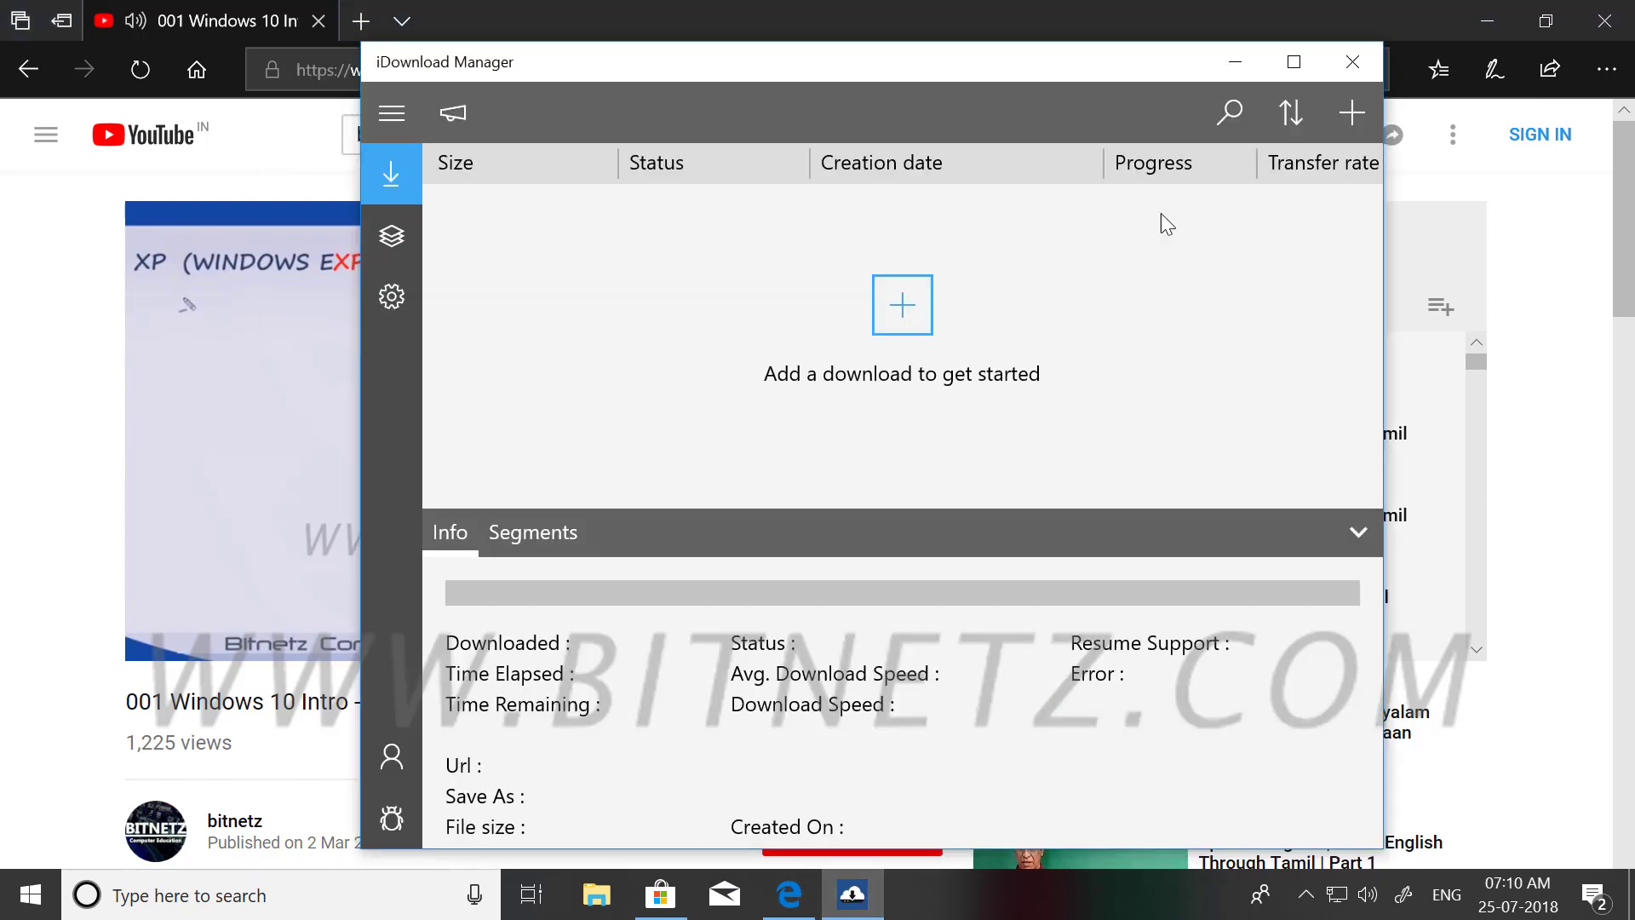
pyautogui.click(1293, 61)
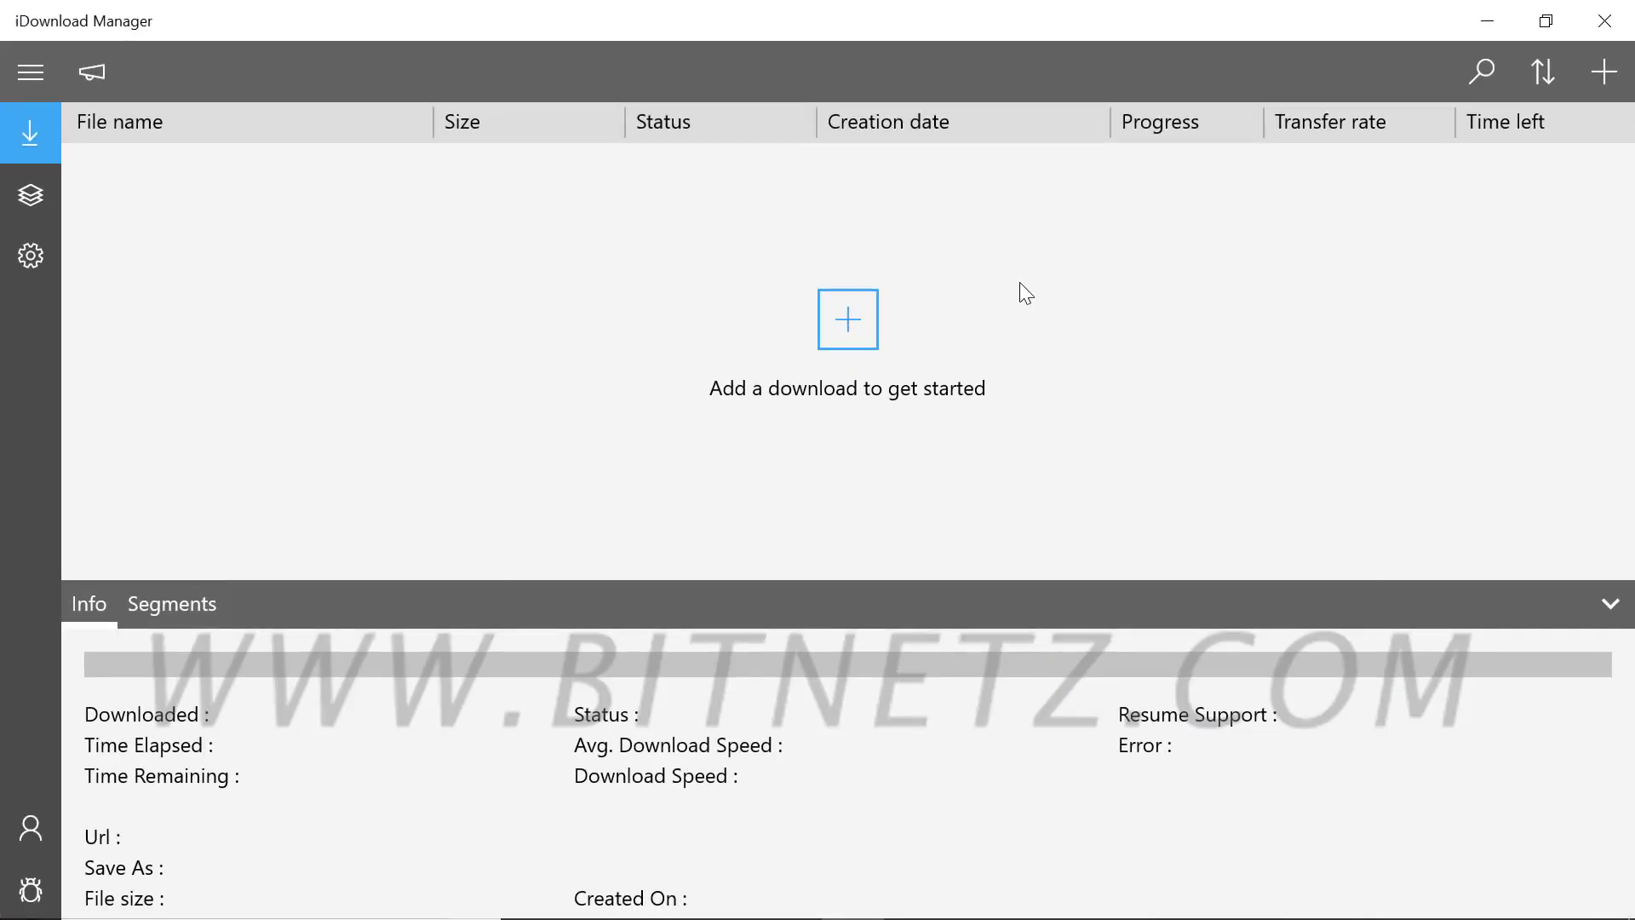
pyautogui.click(1605, 72)
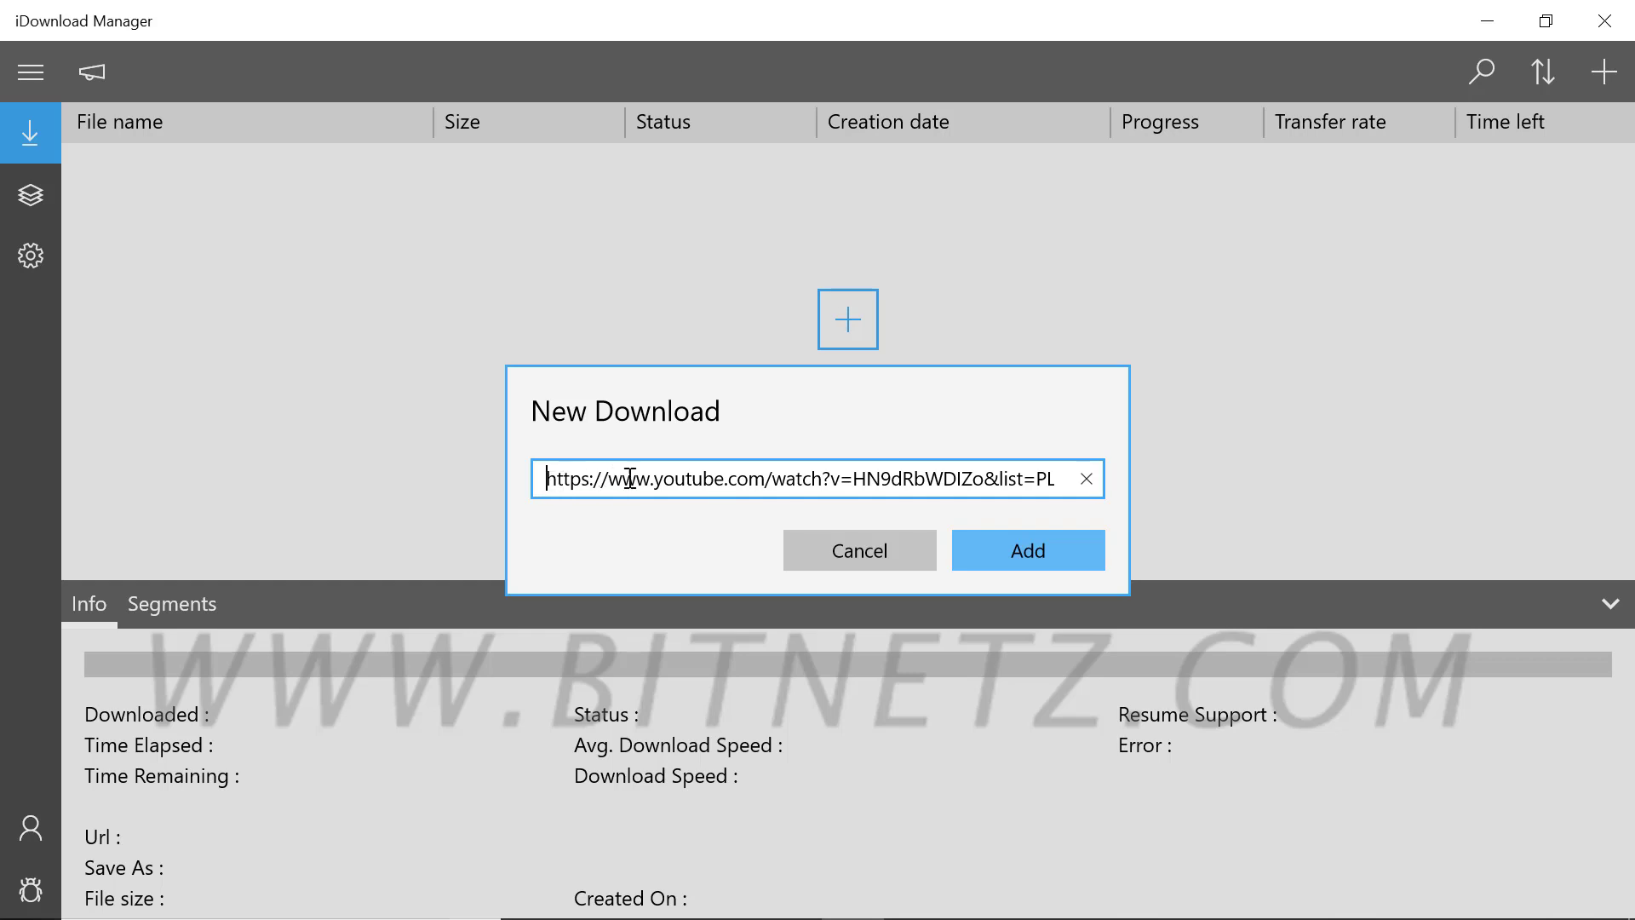
pyautogui.click(1030, 552)
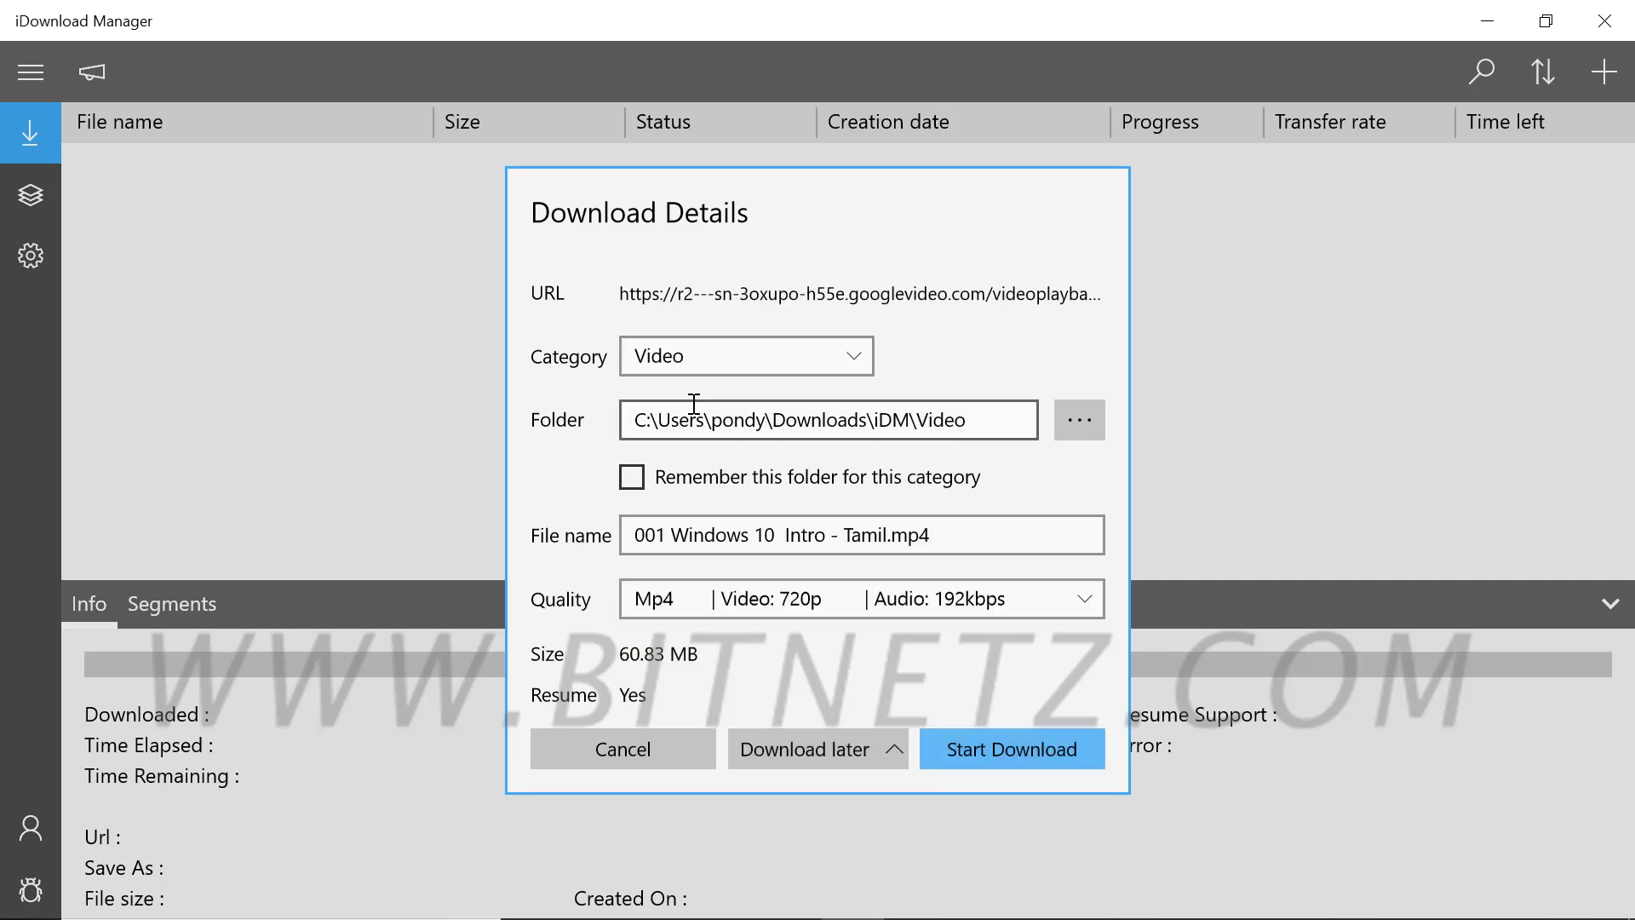
# Step: Review the save folder and quality choices, and choose Mp4 with 720p video and 192kbps audio
pyautogui.moveTo(982, 420); pyautogui.dragTo(611, 419)
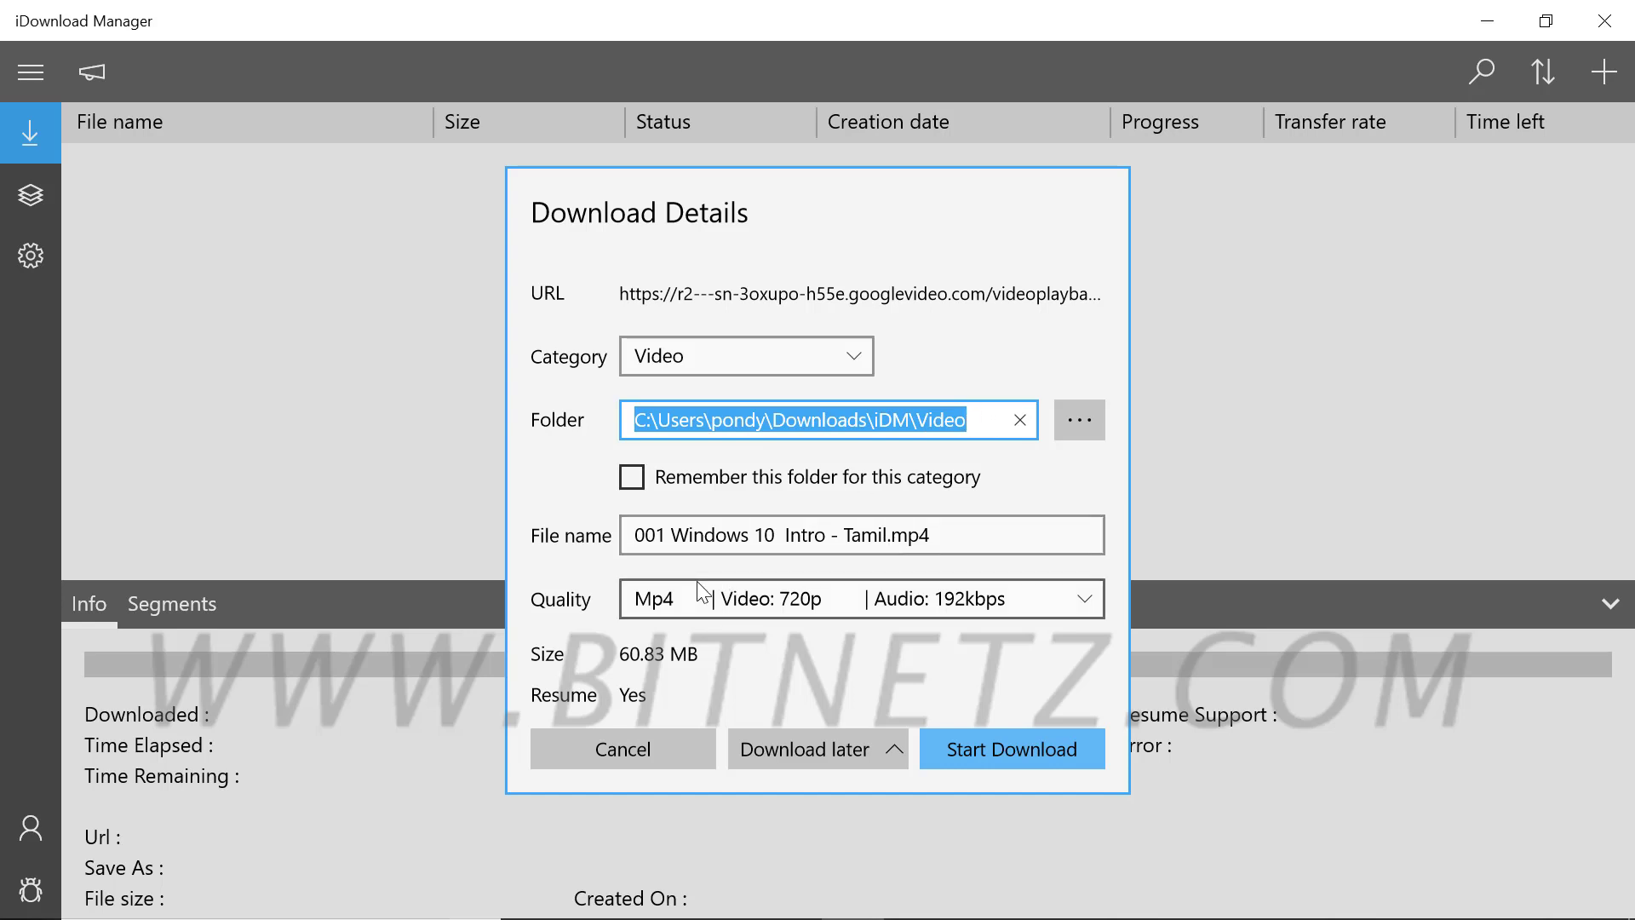
pyautogui.click(1090, 598)
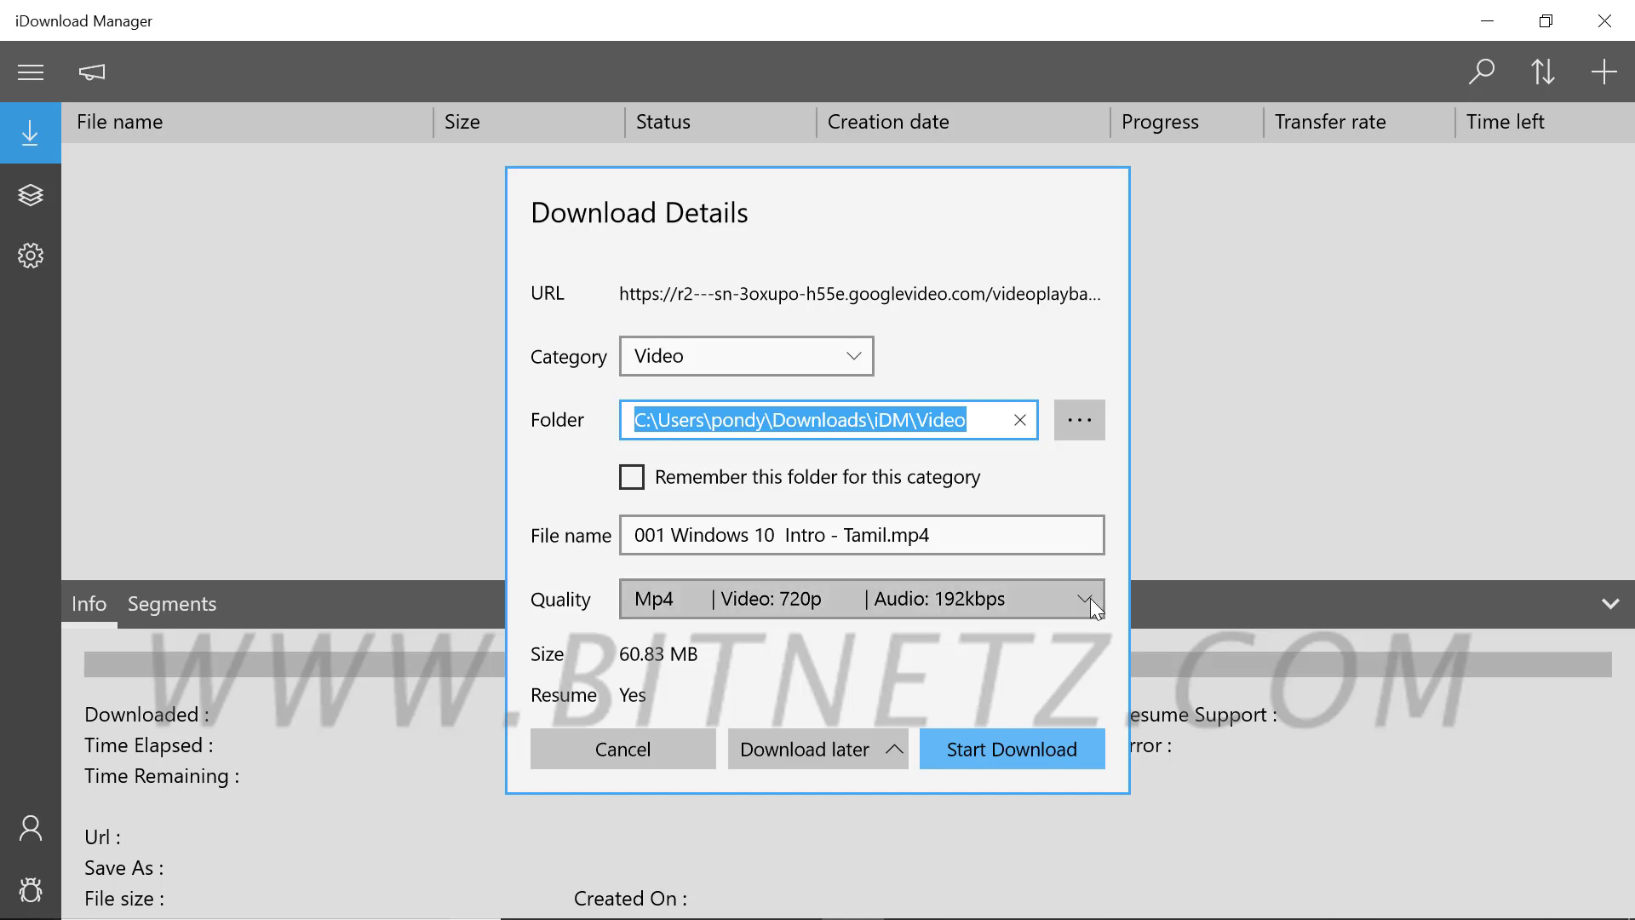
pyautogui.scroll(-1, 1104, 658)
pyautogui.scroll(-1, 1098, 698)
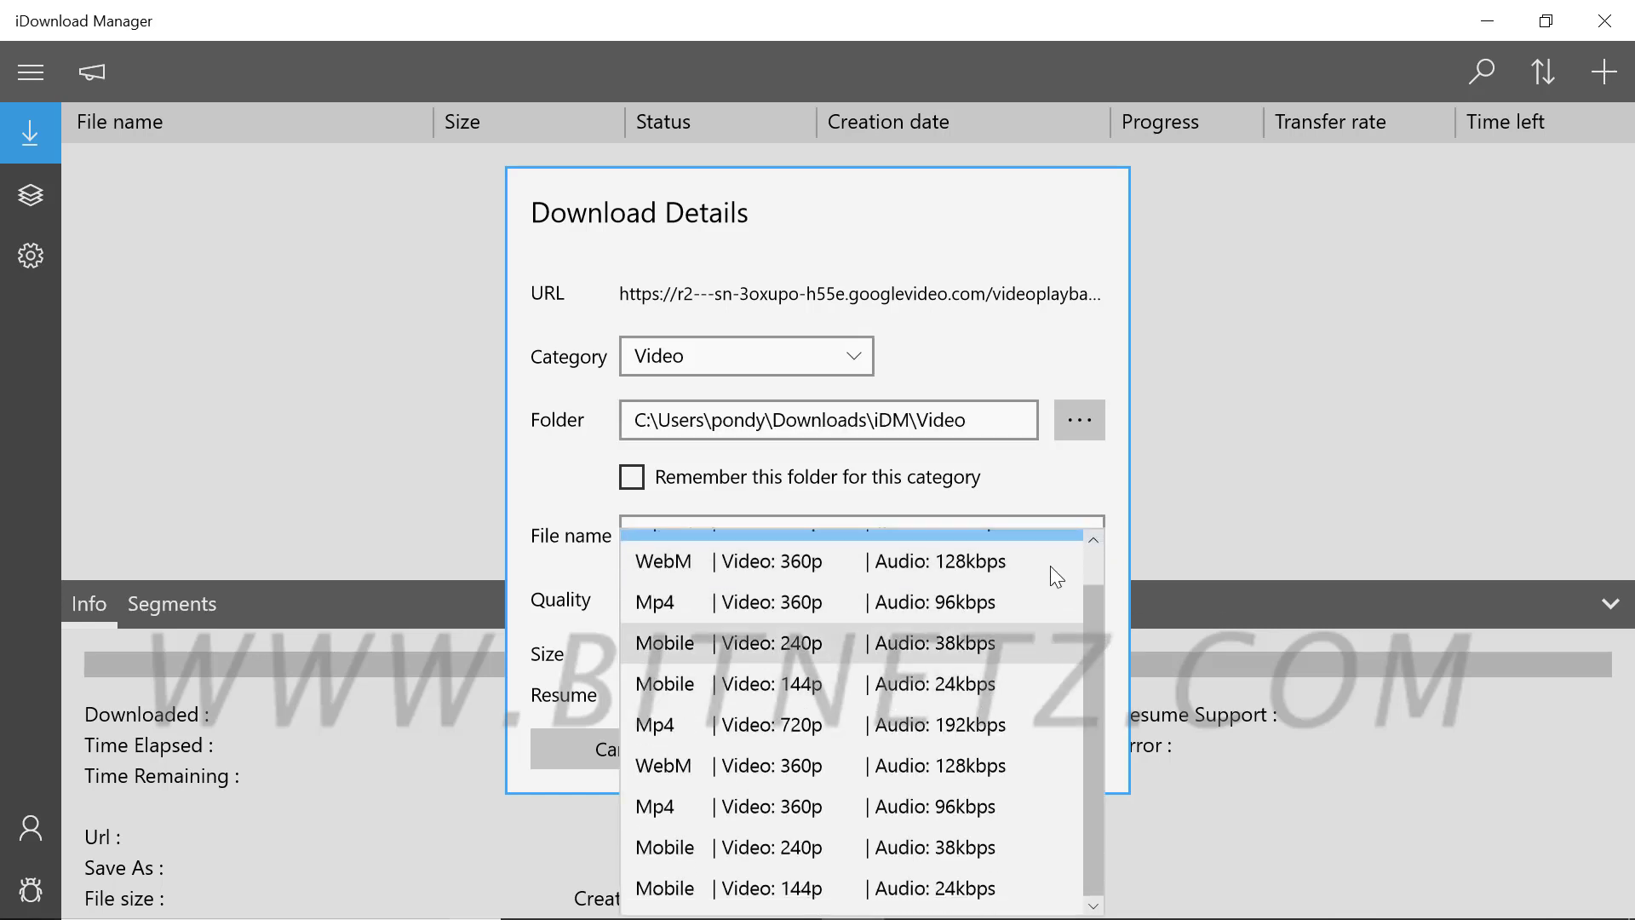
pyautogui.click(1064, 482)
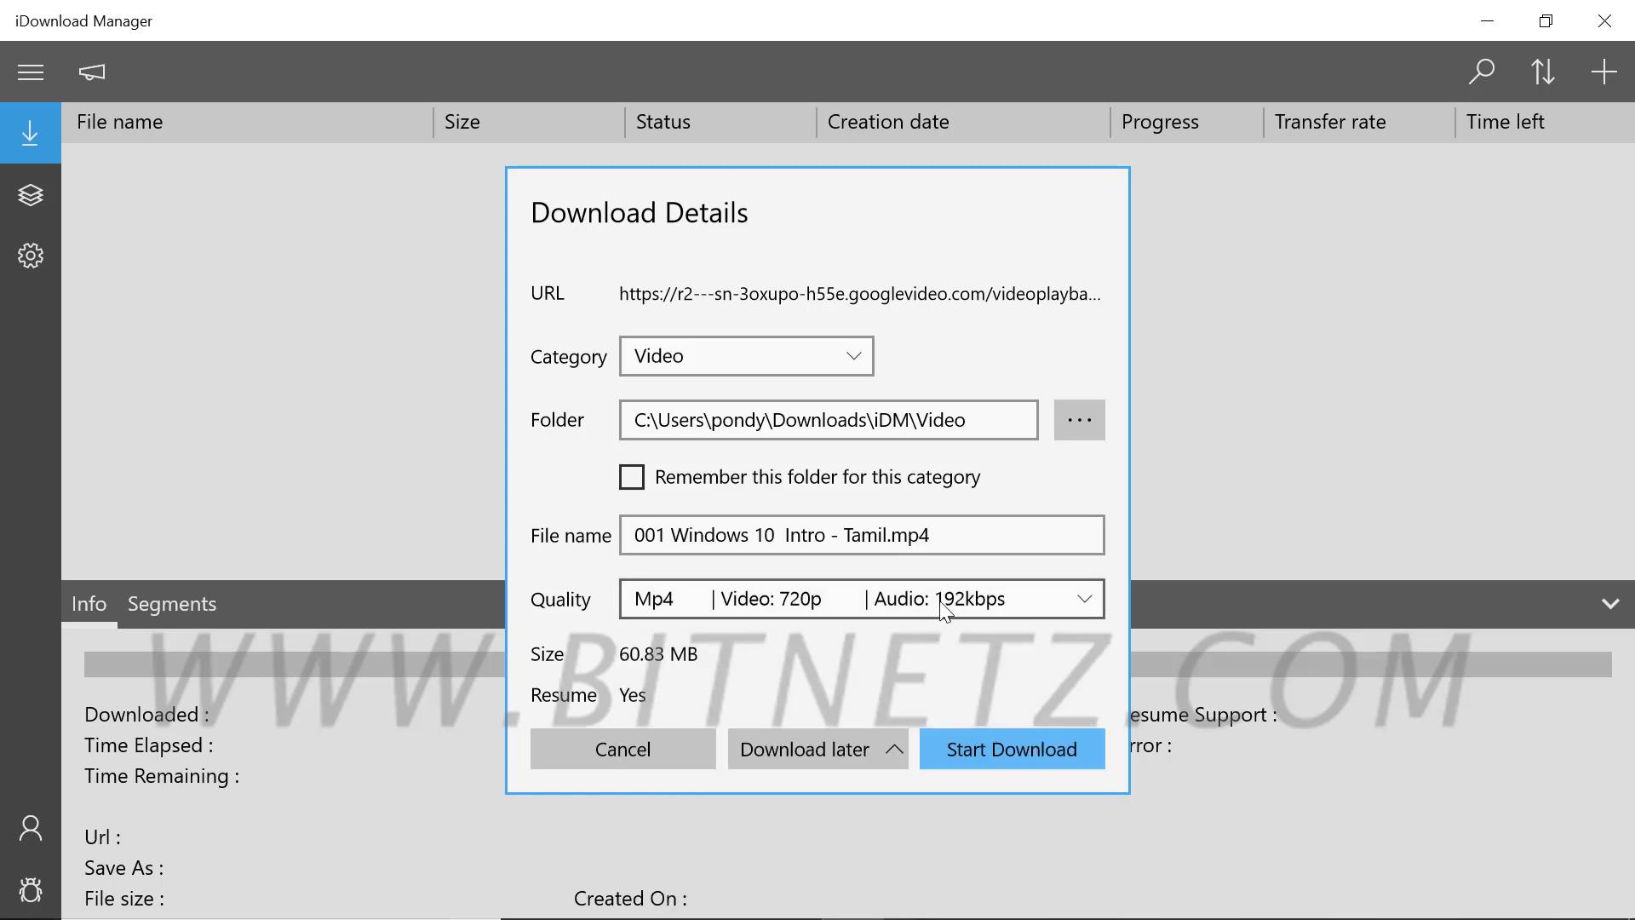
pyautogui.click(1094, 602)
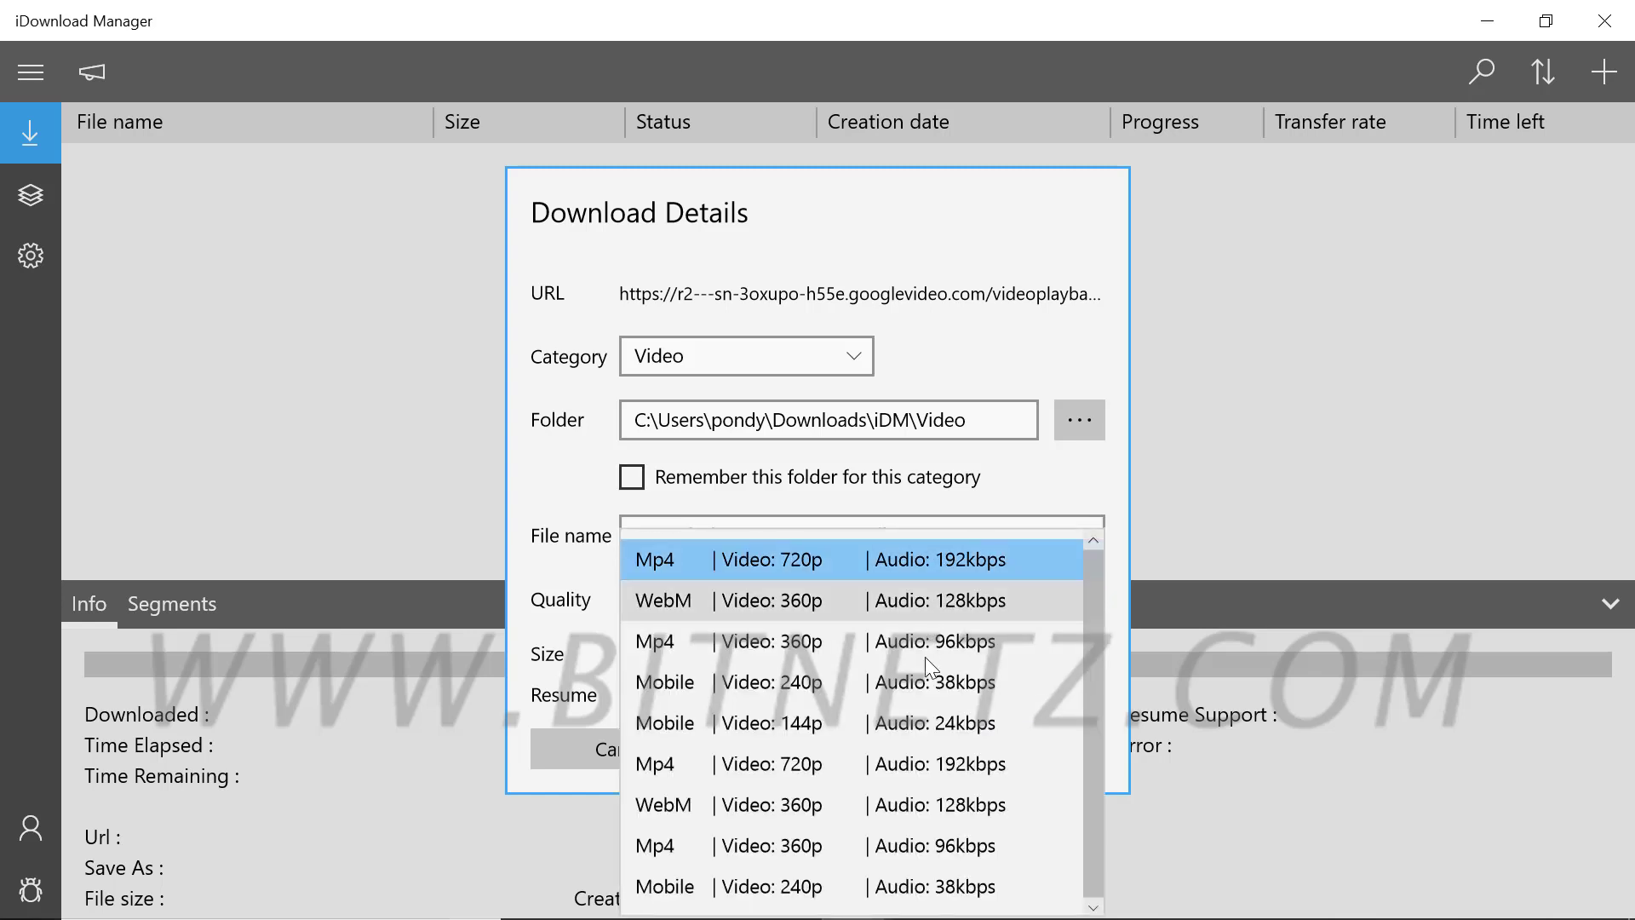
pyautogui.click(826, 557)
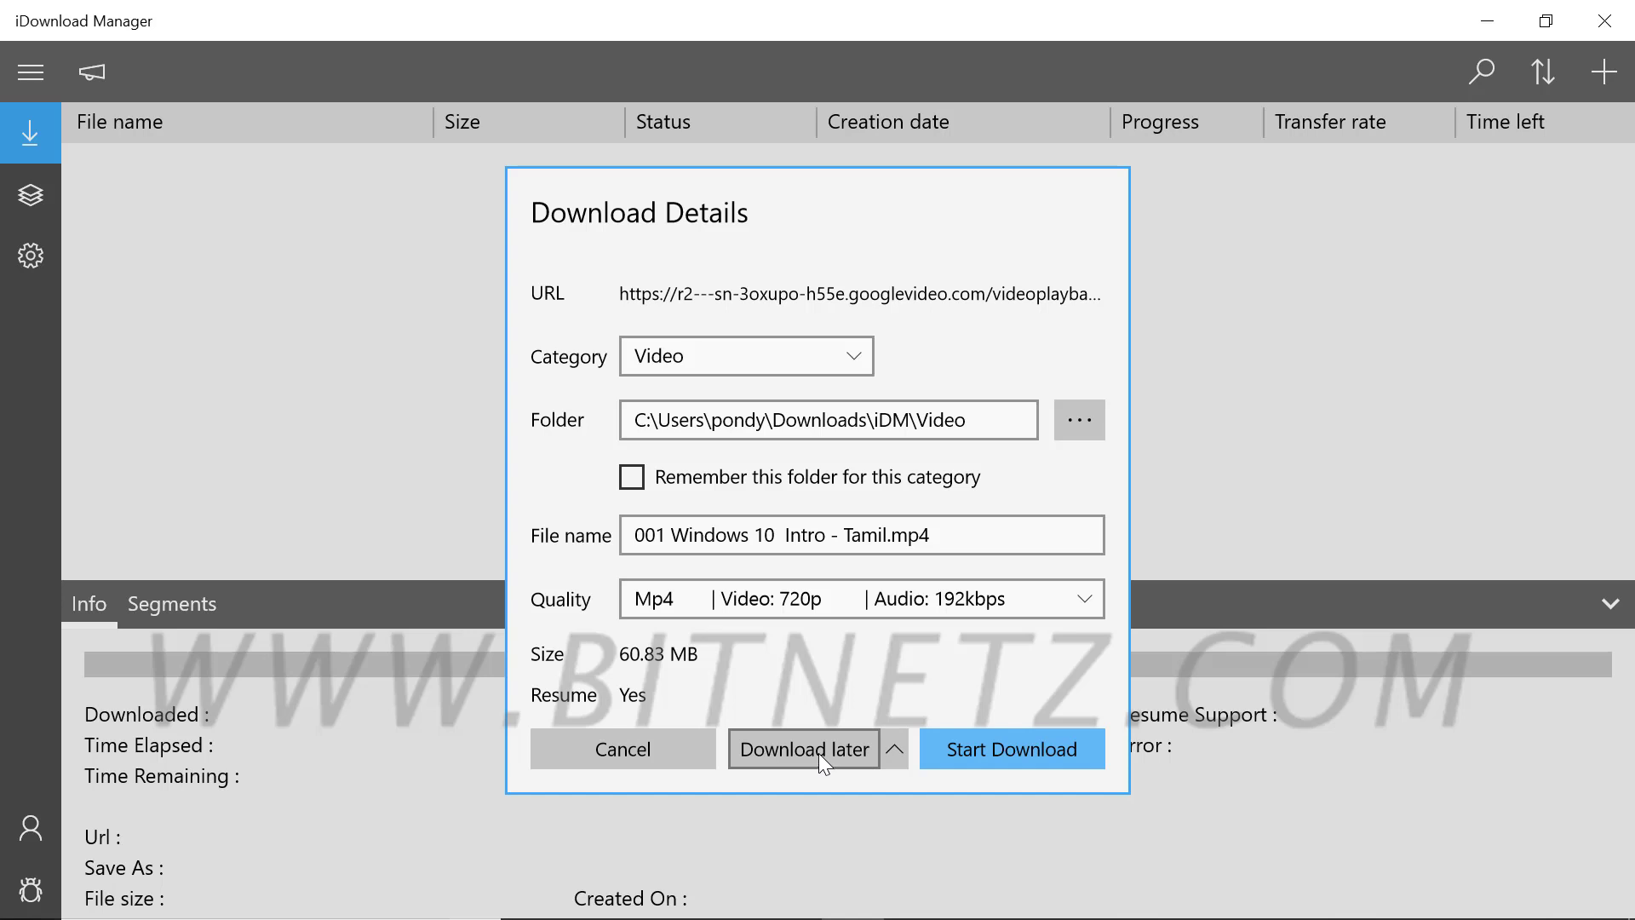
# Step: Check the options for downloading later and start the video download immediately
pyautogui.click(894, 751)
pyautogui.click(892, 751)
pyautogui.click(1006, 759)
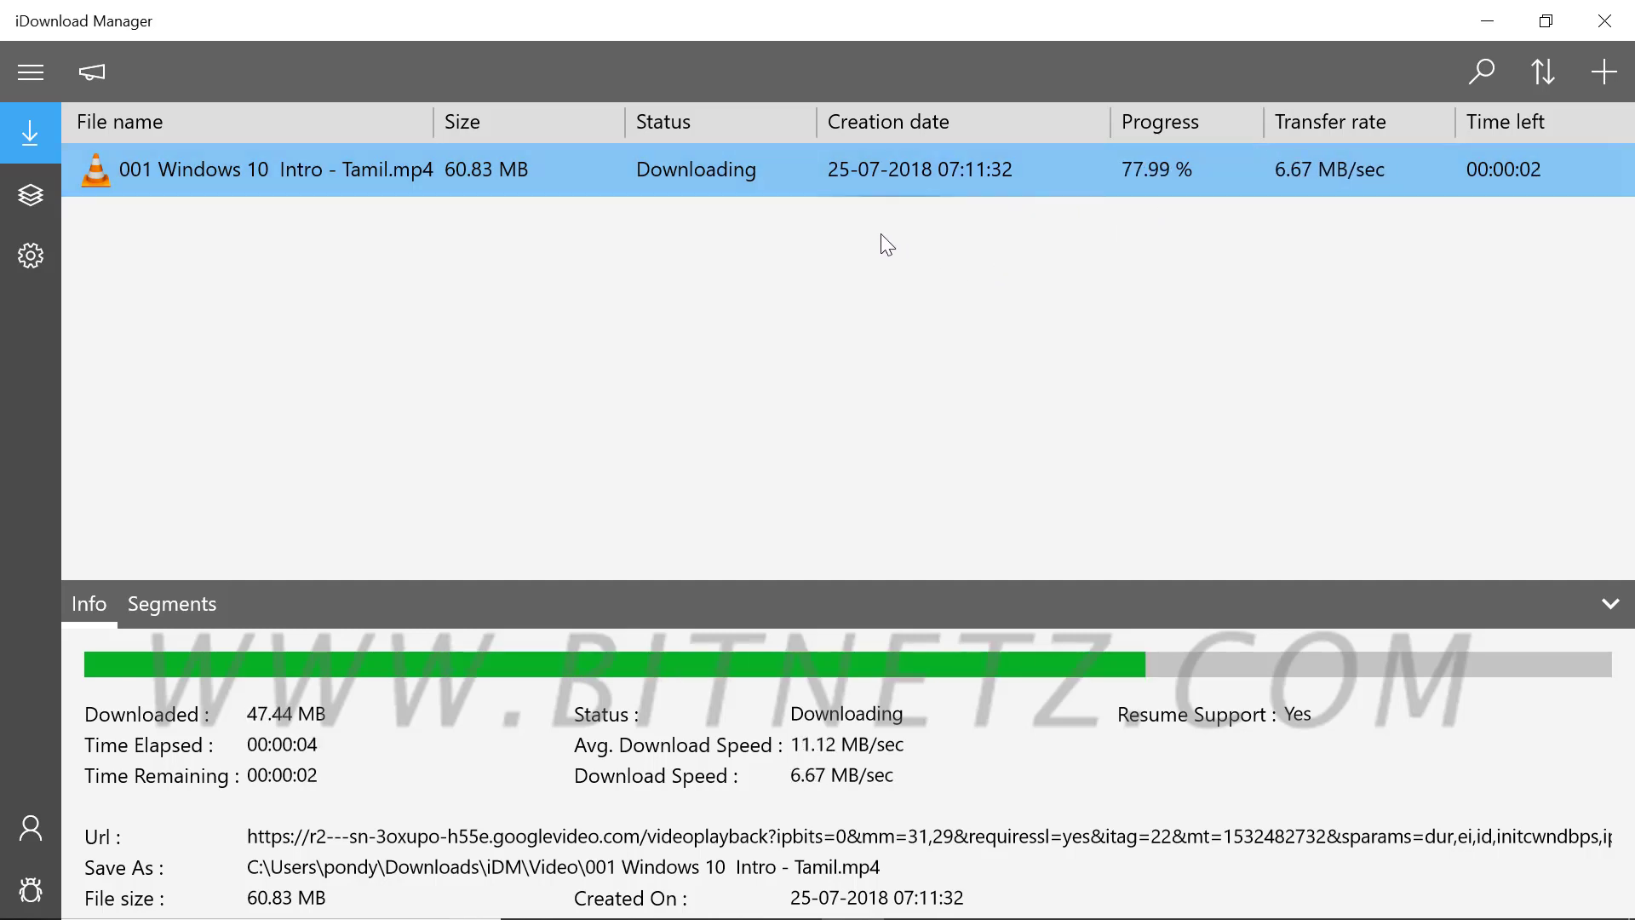
# Step: Play the downloaded 001 Windows 10 Intro - Tamil.mp4 from its containing folder, closing the player and folder when done
pyautogui.rightClick(877, 168)
pyautogui.click(933, 239)
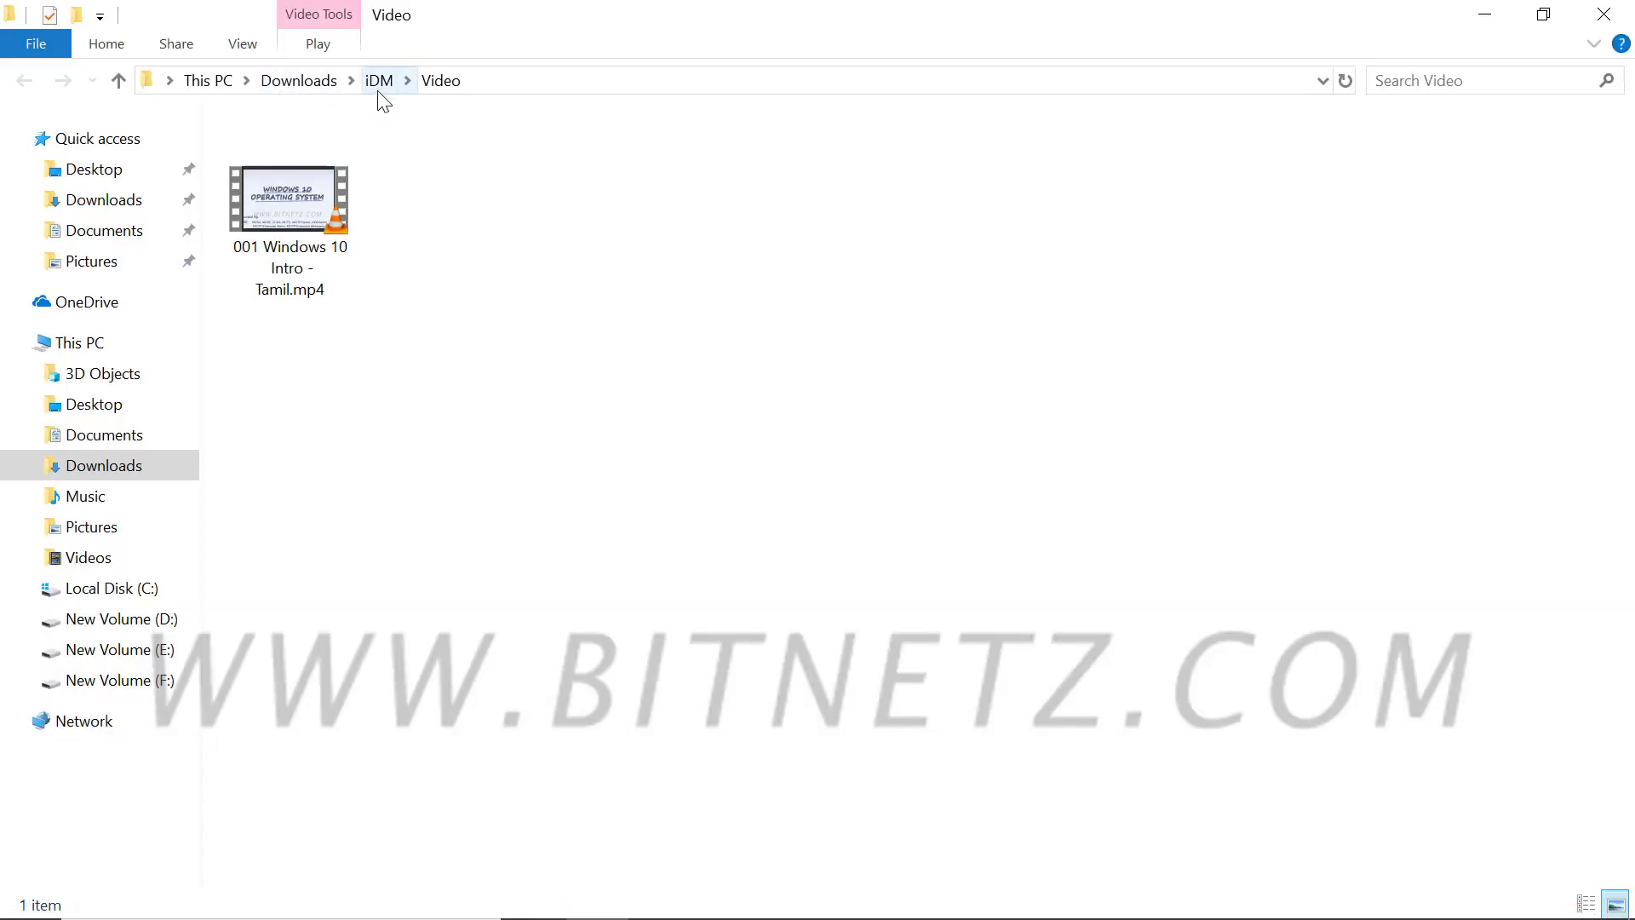
pyautogui.doubleClick(309, 196)
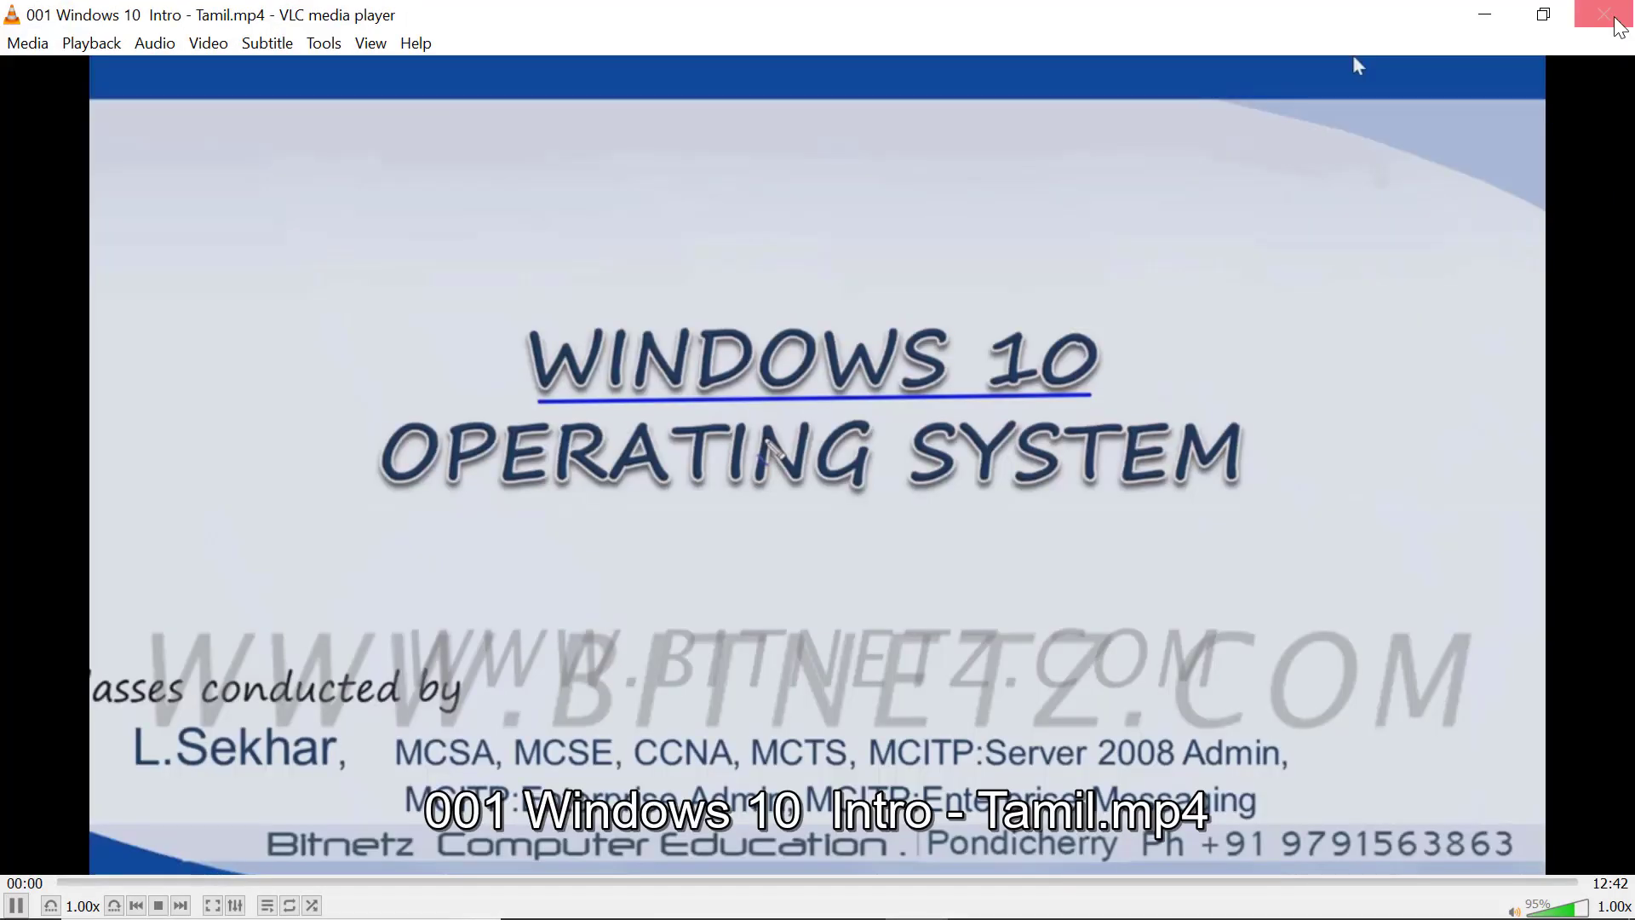
pyautogui.click(1618, 26)
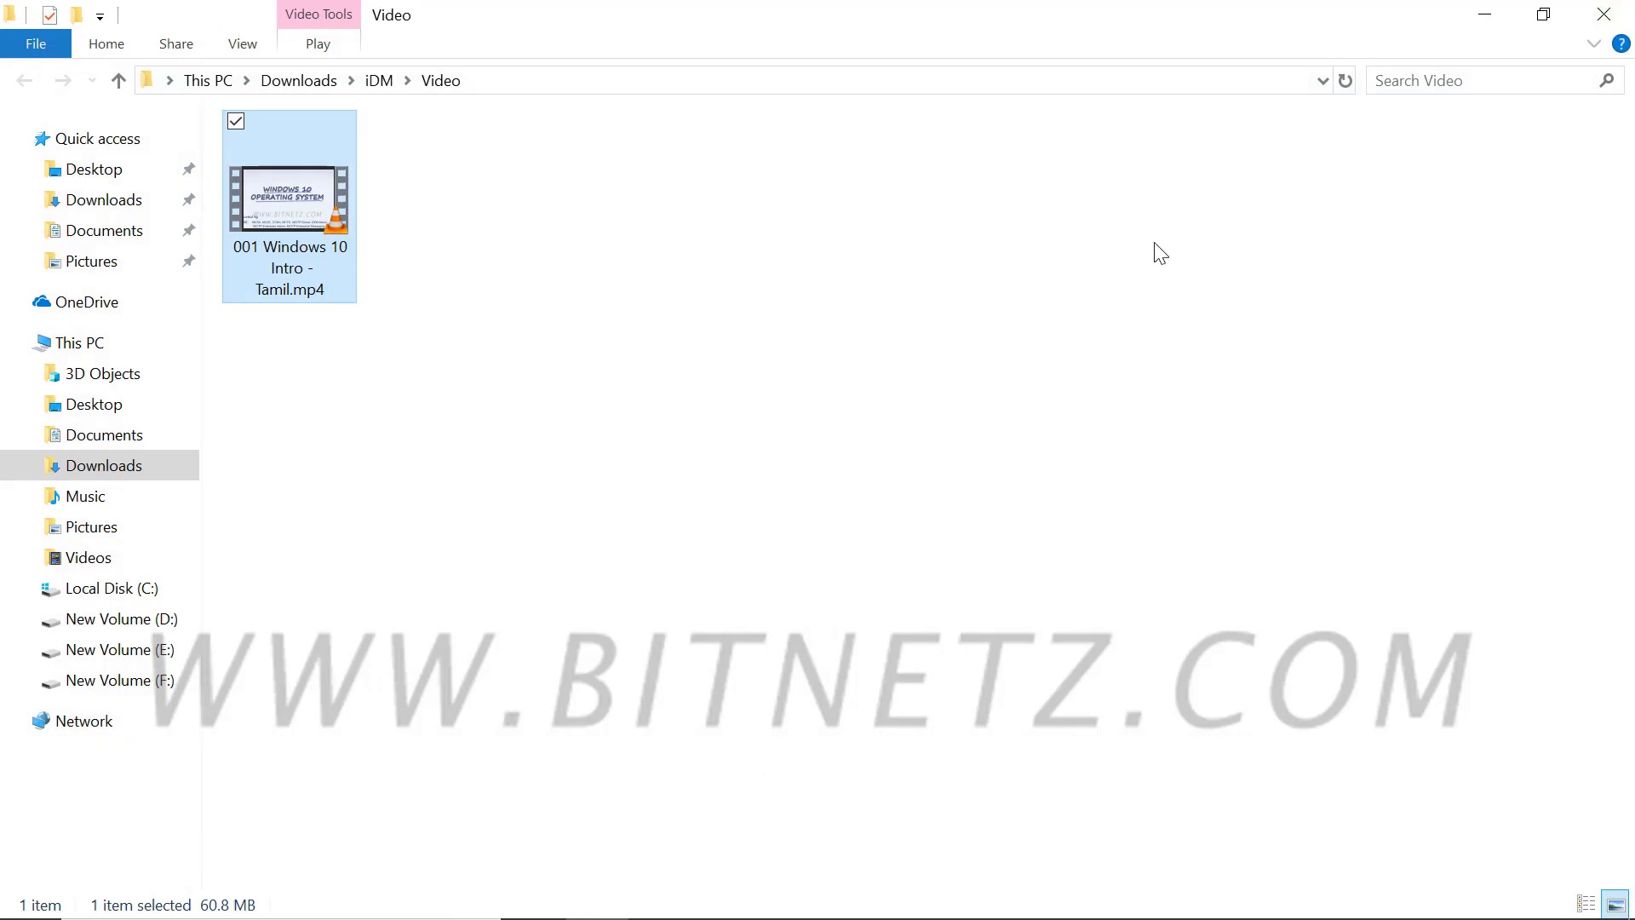
pyautogui.click(1622, 19)
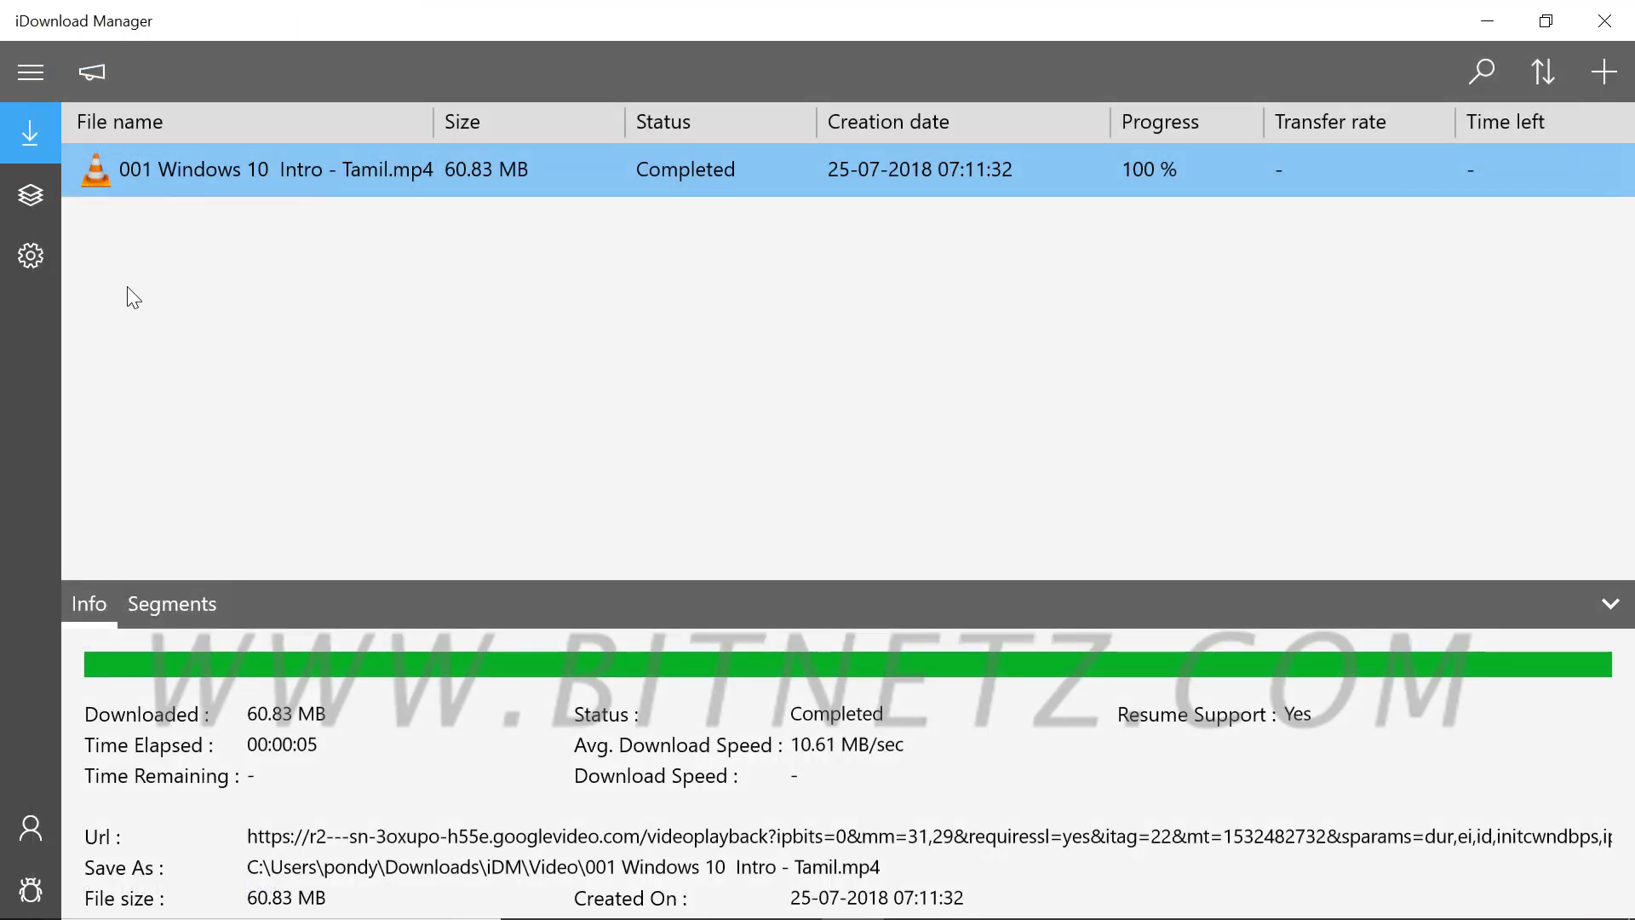
# Step: Open the general settings of the download manager
pyautogui.click(30, 256)
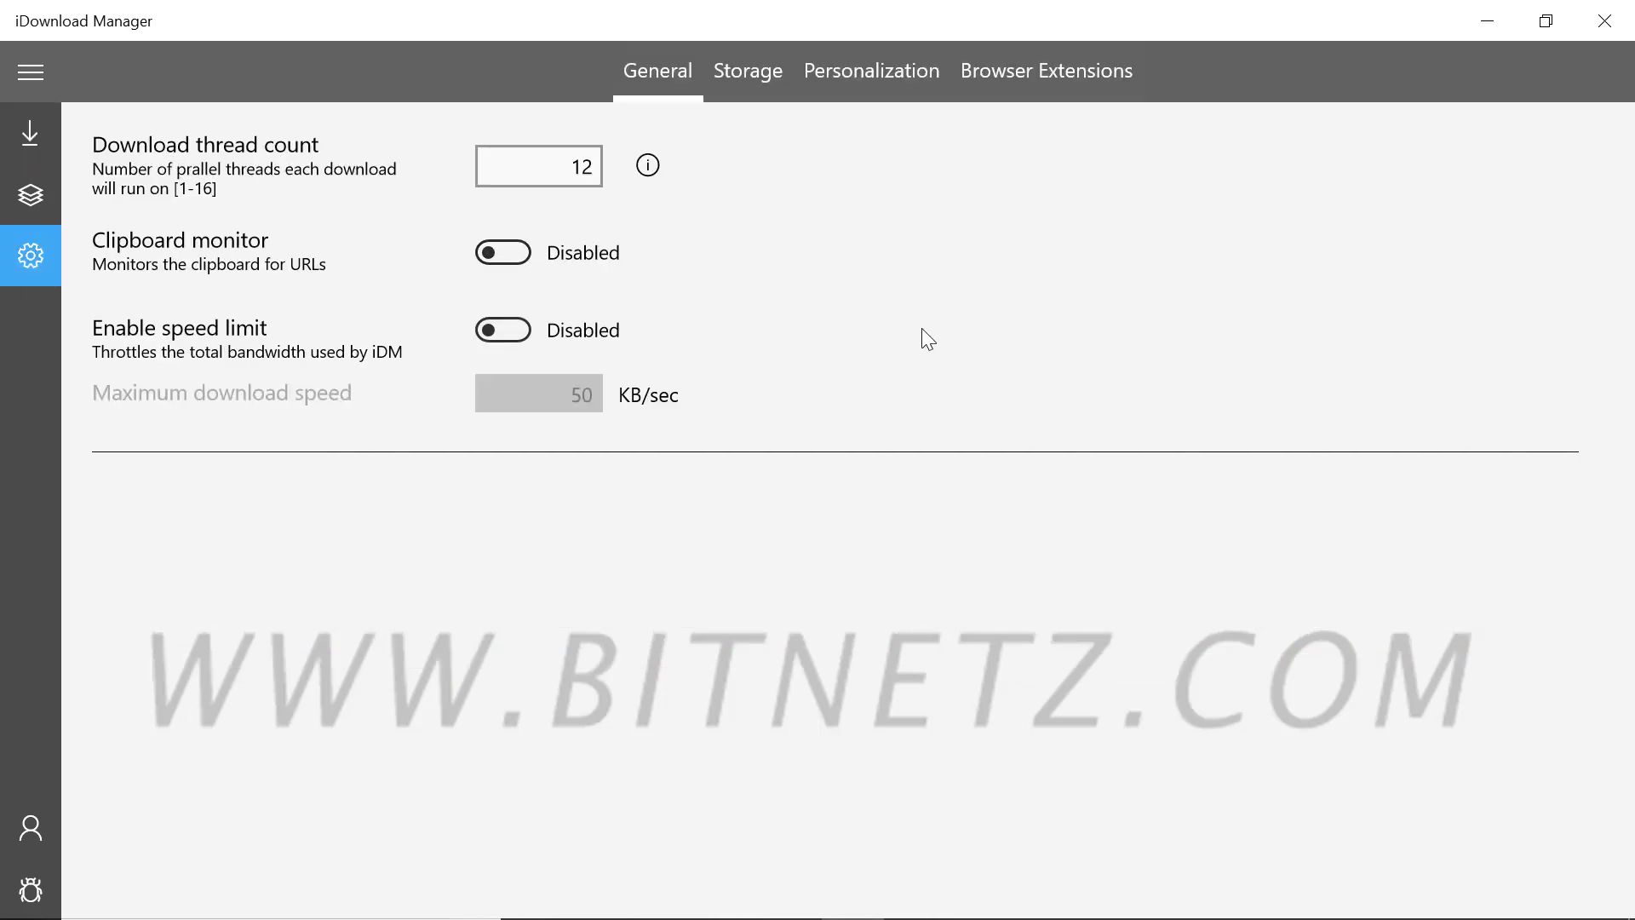
pyautogui.click(834, 358)
pyautogui.moveTo(907, 150)
pyautogui.mouseDown()
pyautogui.moveTo(906, 171)
pyautogui.moveTo(942, 156)
pyautogui.mouseUp()
pyautogui.moveTo(952, 156); pyautogui.dragTo(1032, 155)
pyautogui.moveTo(1046, 144); pyautogui.dragTo(1070, 157)
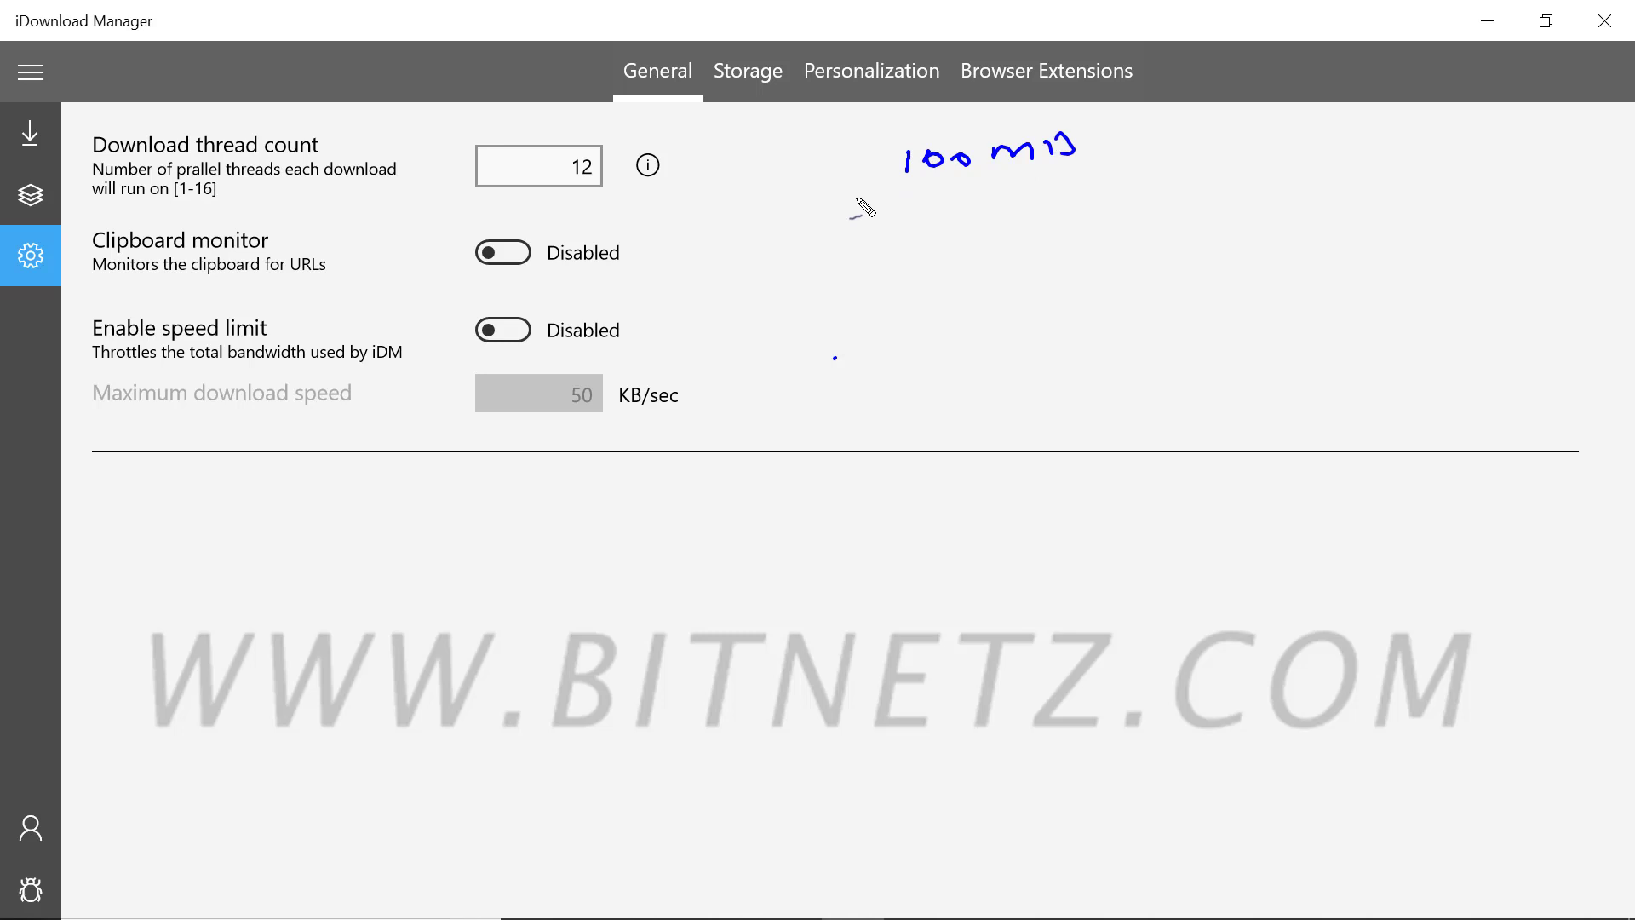
pyautogui.moveTo(856, 198); pyautogui.dragTo(1423, 194)
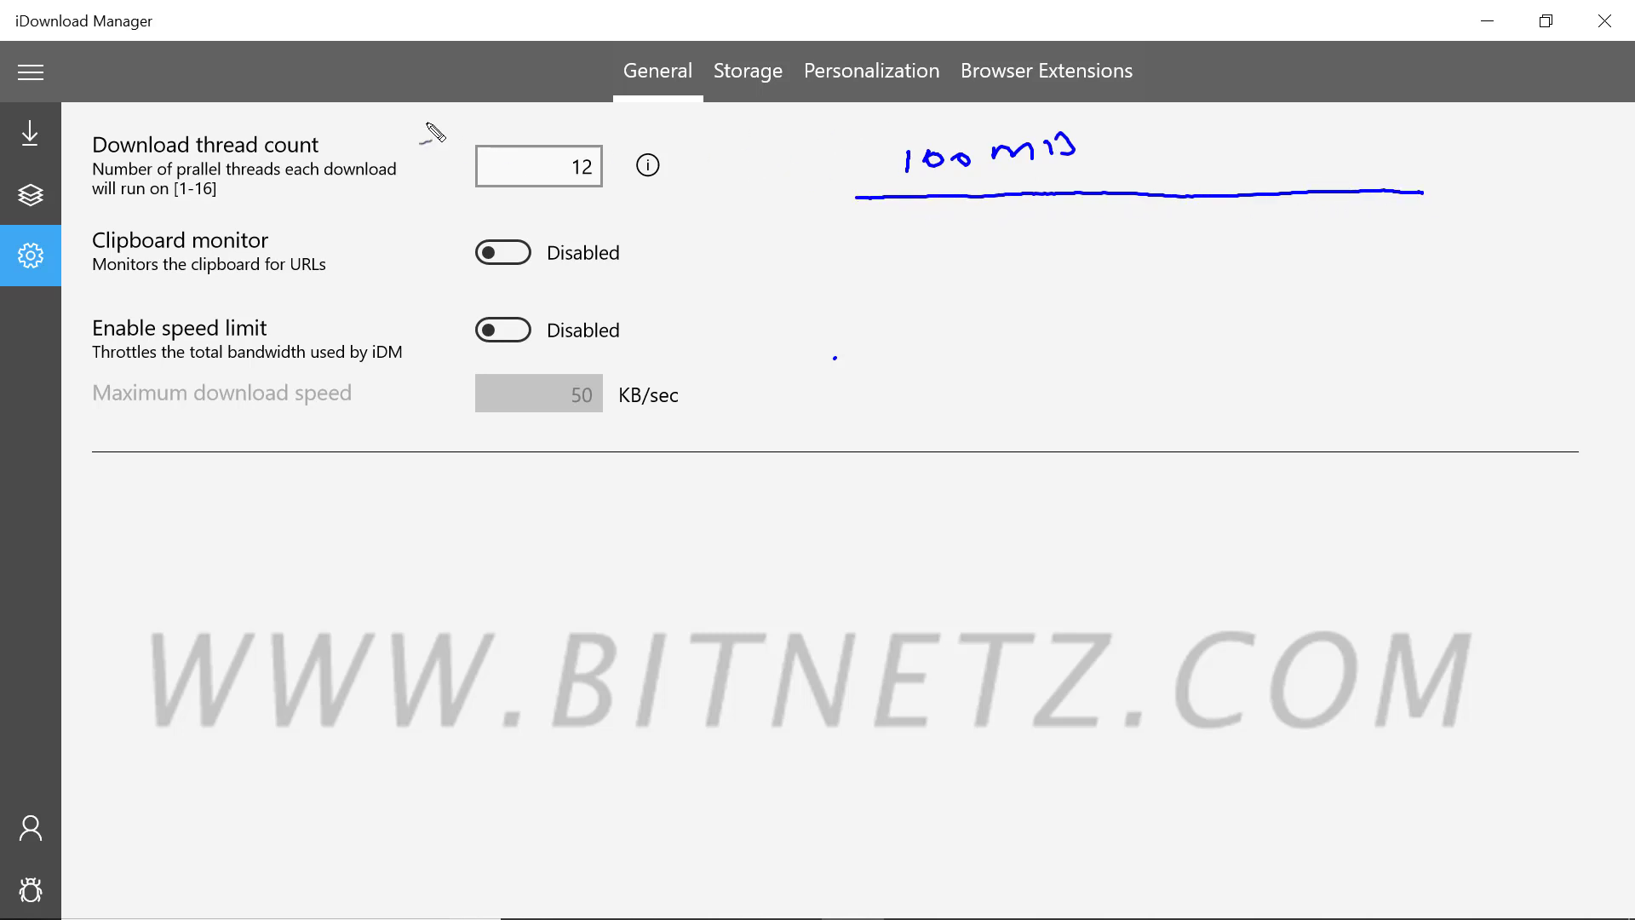
pyautogui.click(81, 28)
pyautogui.moveTo(190, 25)
pyautogui.mouseDown()
pyautogui.moveTo(79, 40)
pyautogui.moveTo(194, 24)
pyautogui.mouseUp()
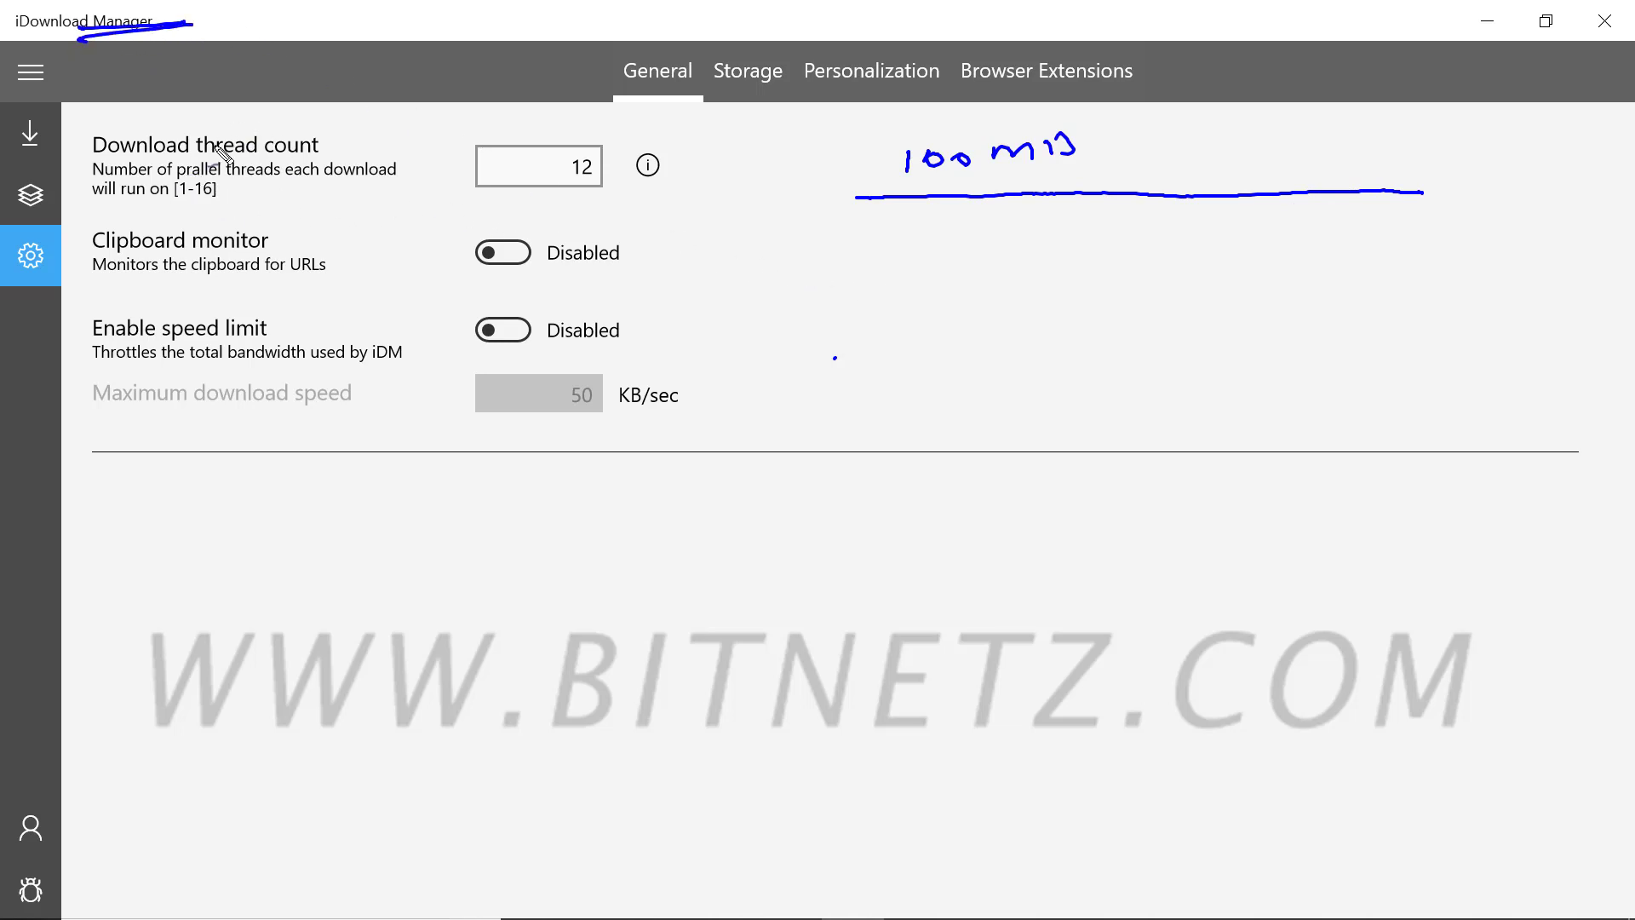
pyautogui.moveTo(195, 159); pyautogui.dragTo(269, 157)
pyautogui.click(158, 53)
pyautogui.moveTo(158, 53)
pyautogui.mouseDown()
pyautogui.moveTo(618, 277)
pyautogui.moveTo(831, 320)
pyautogui.moveTo(790, 331)
pyautogui.mouseUp()
pyautogui.moveTo(813, 310); pyautogui.dragTo(1524, 293)
pyautogui.moveTo(1188, 254)
pyautogui.mouseDown()
pyautogui.moveTo(1188, 273)
pyautogui.moveTo(1218, 255)
pyautogui.mouseUp()
pyautogui.moveTo(1252, 252); pyautogui.dragTo(1325, 258)
pyautogui.moveTo(1338, 241); pyautogui.dragTo(1342, 256)
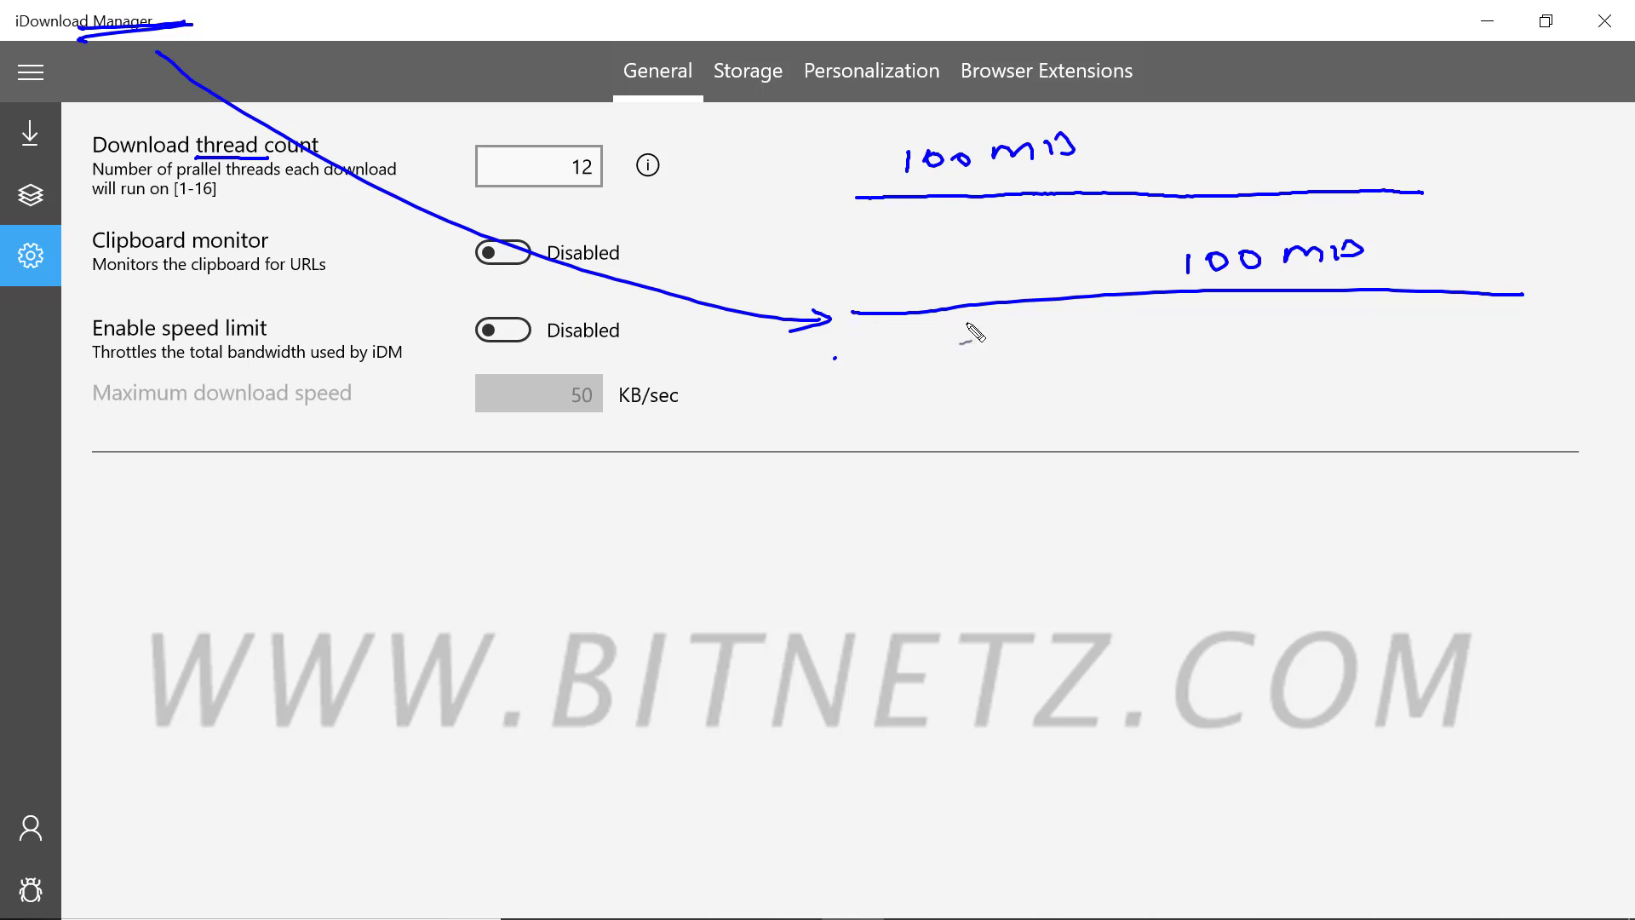
pyautogui.moveTo(849, 306)
pyautogui.mouseDown()
pyautogui.moveTo(848, 323)
pyautogui.moveTo(934, 324)
pyautogui.mouseUp()
pyautogui.moveTo(1026, 297)
pyautogui.mouseDown()
pyautogui.moveTo(1024, 318)
pyautogui.moveTo(1171, 312)
pyautogui.mouseUp()
pyautogui.moveTo(1256, 291)
pyautogui.mouseDown()
pyautogui.moveTo(1255, 308)
pyautogui.moveTo(1476, 315)
pyautogui.mouseUp()
pyautogui.moveTo(856, 335); pyautogui.dragTo(1071, 327)
pyautogui.moveTo(1101, 323)
pyautogui.mouseDown()
pyautogui.moveTo(1365, 320)
pyautogui.moveTo(1354, 331)
pyautogui.mouseUp()
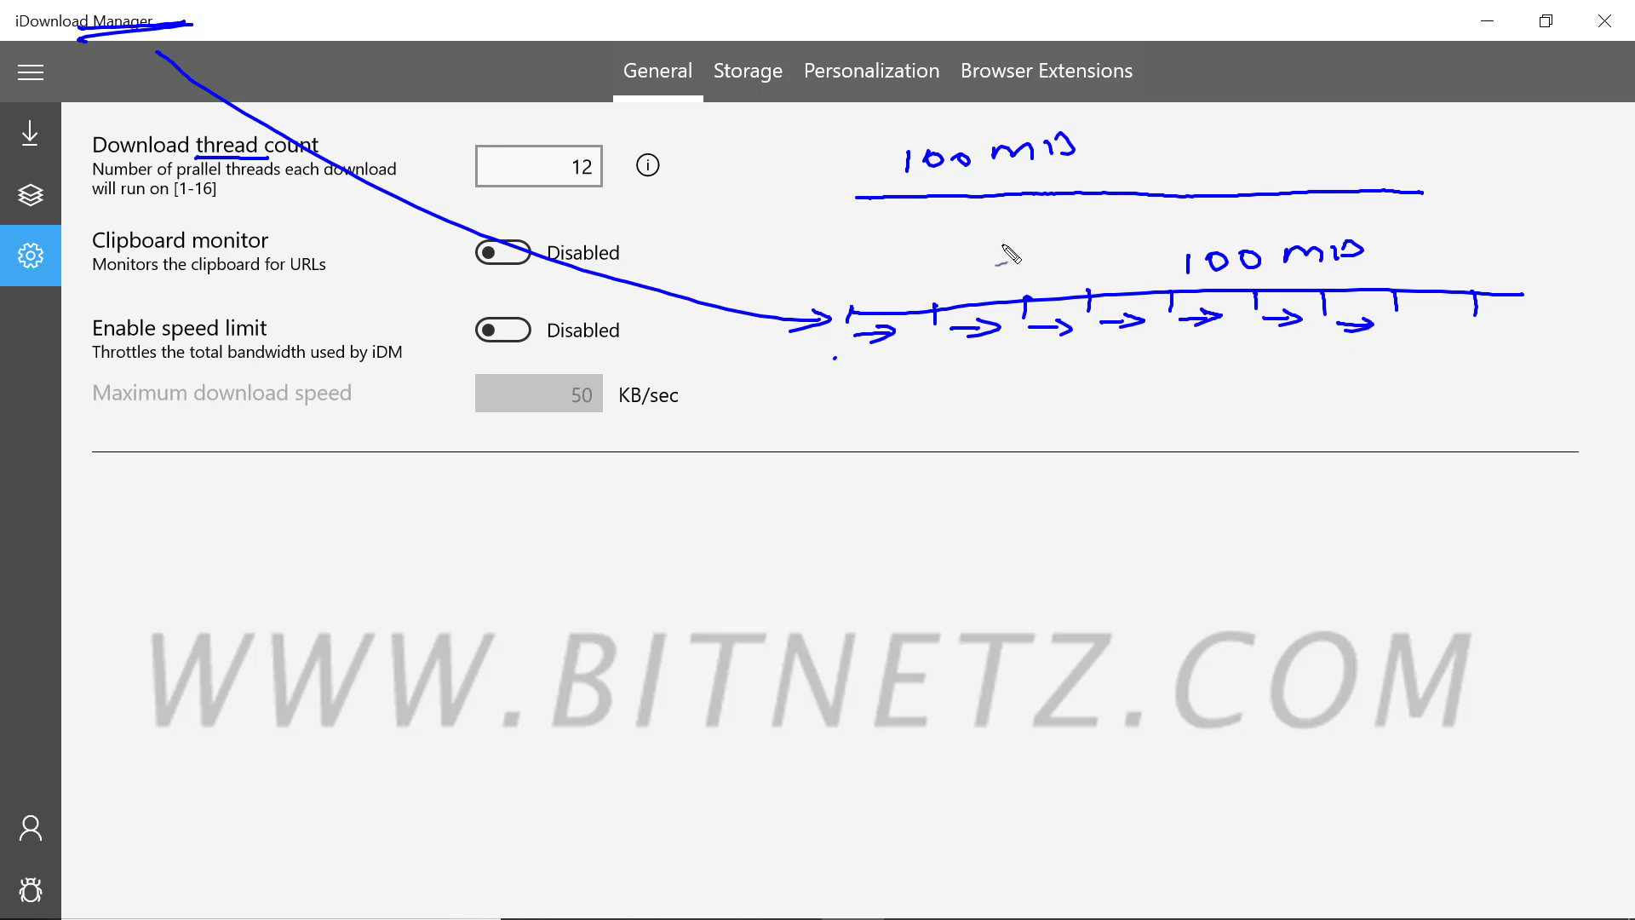
pyautogui.moveTo(864, 211)
pyautogui.mouseDown()
pyautogui.moveTo(1388, 223)
pyautogui.moveTo(1354, 230)
pyautogui.mouseUp()
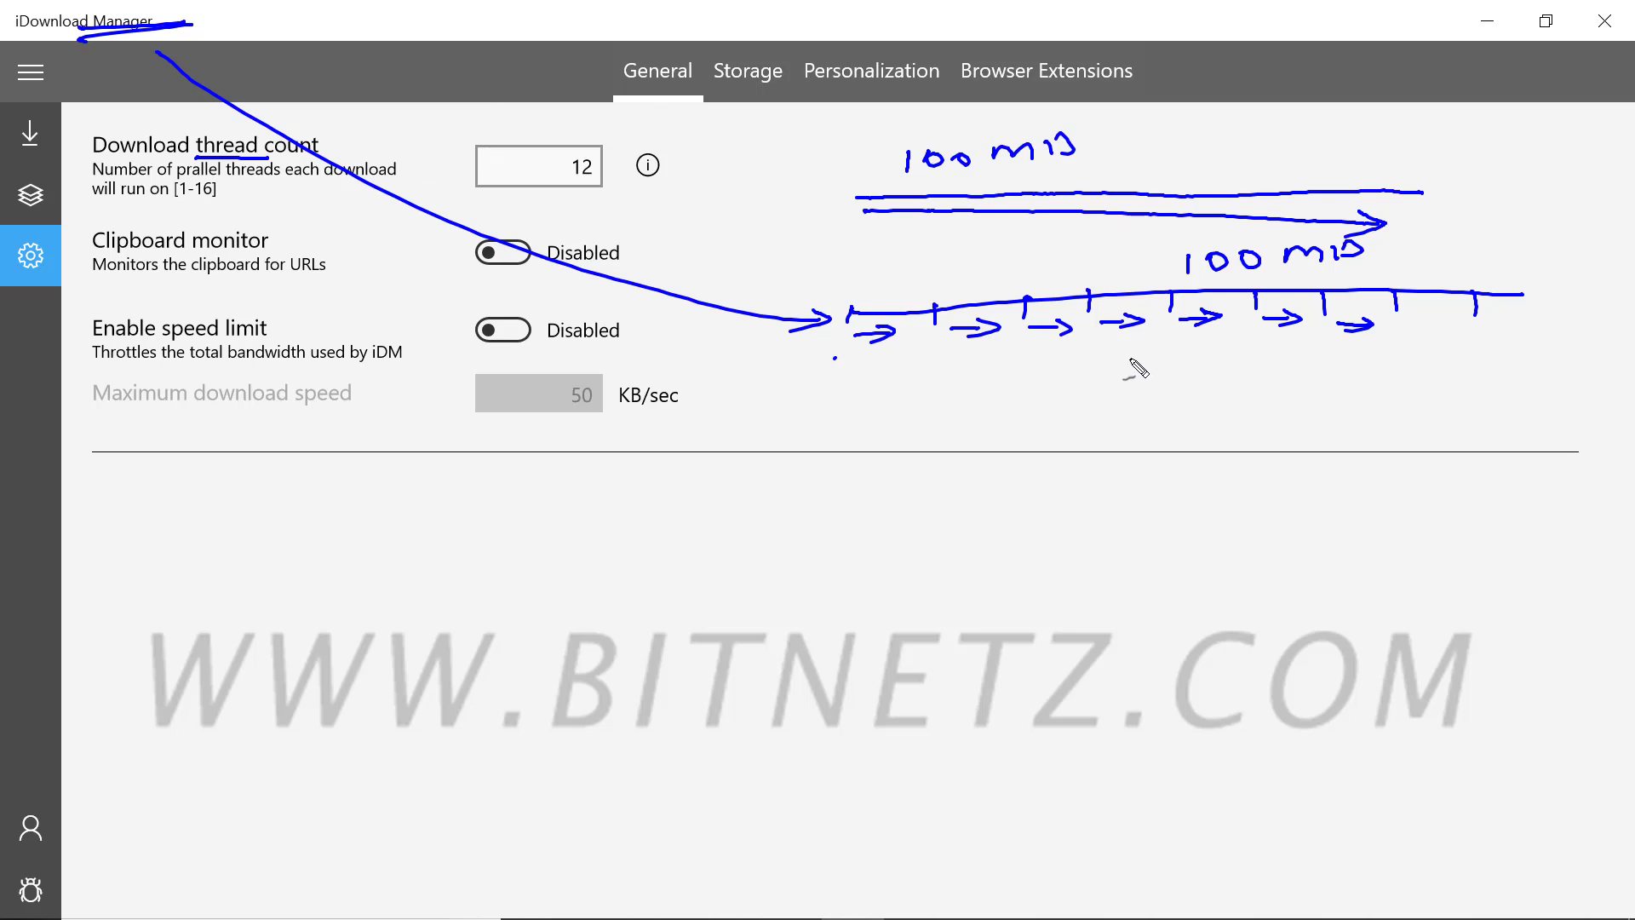
pyautogui.press('Escape')
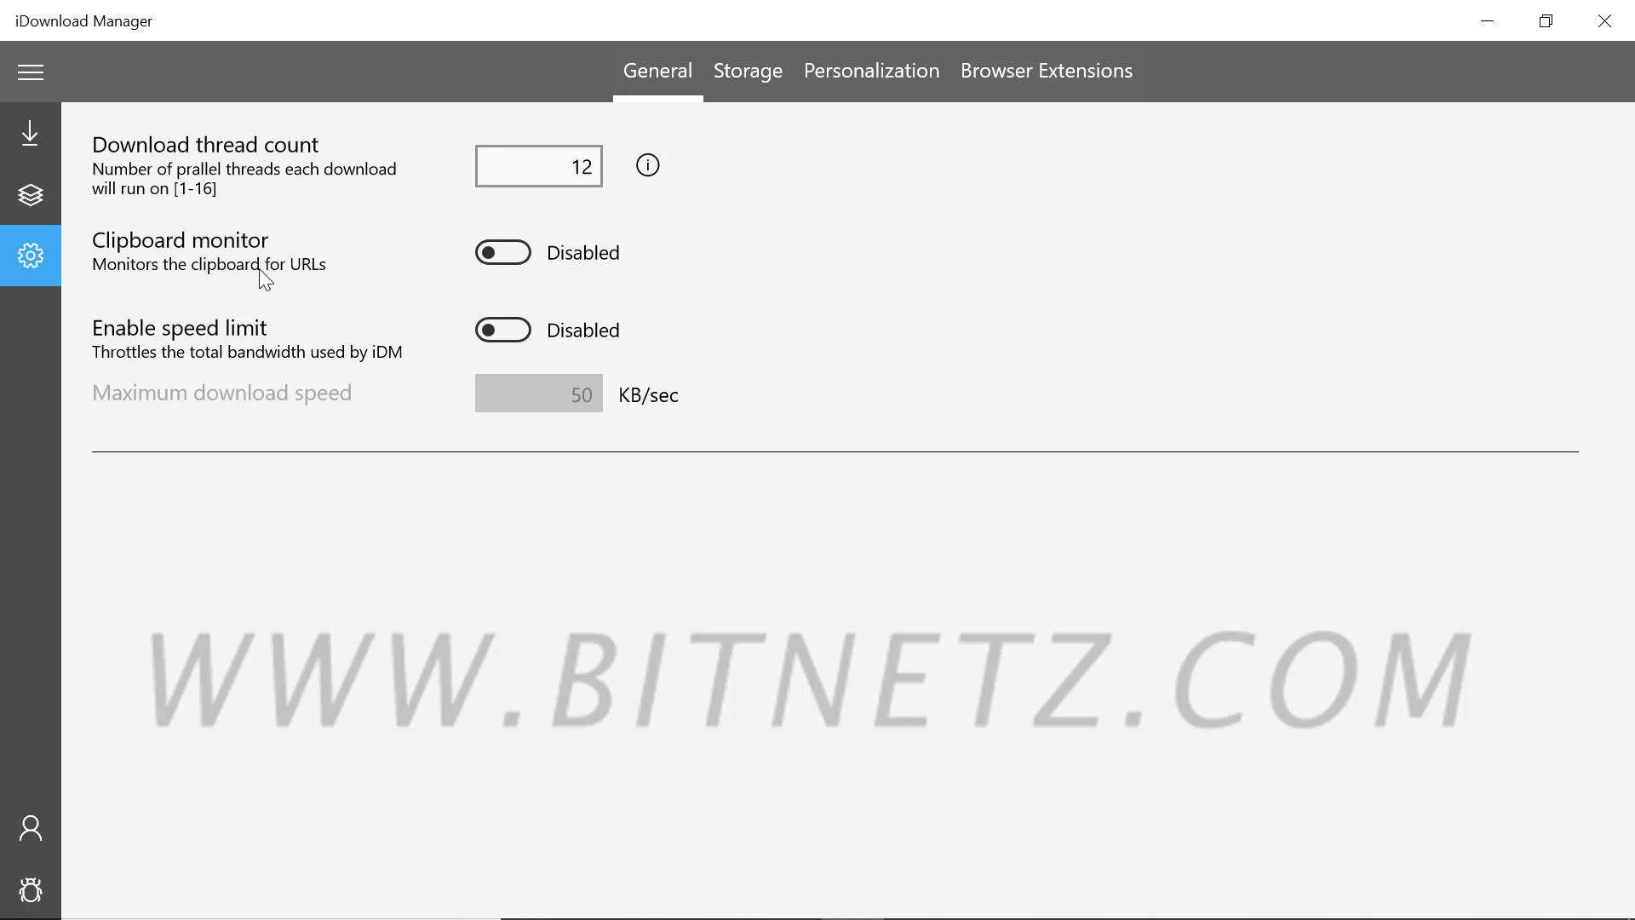
# Step: Enable the clipboard monitor and disable it again
pyautogui.click(523, 249)
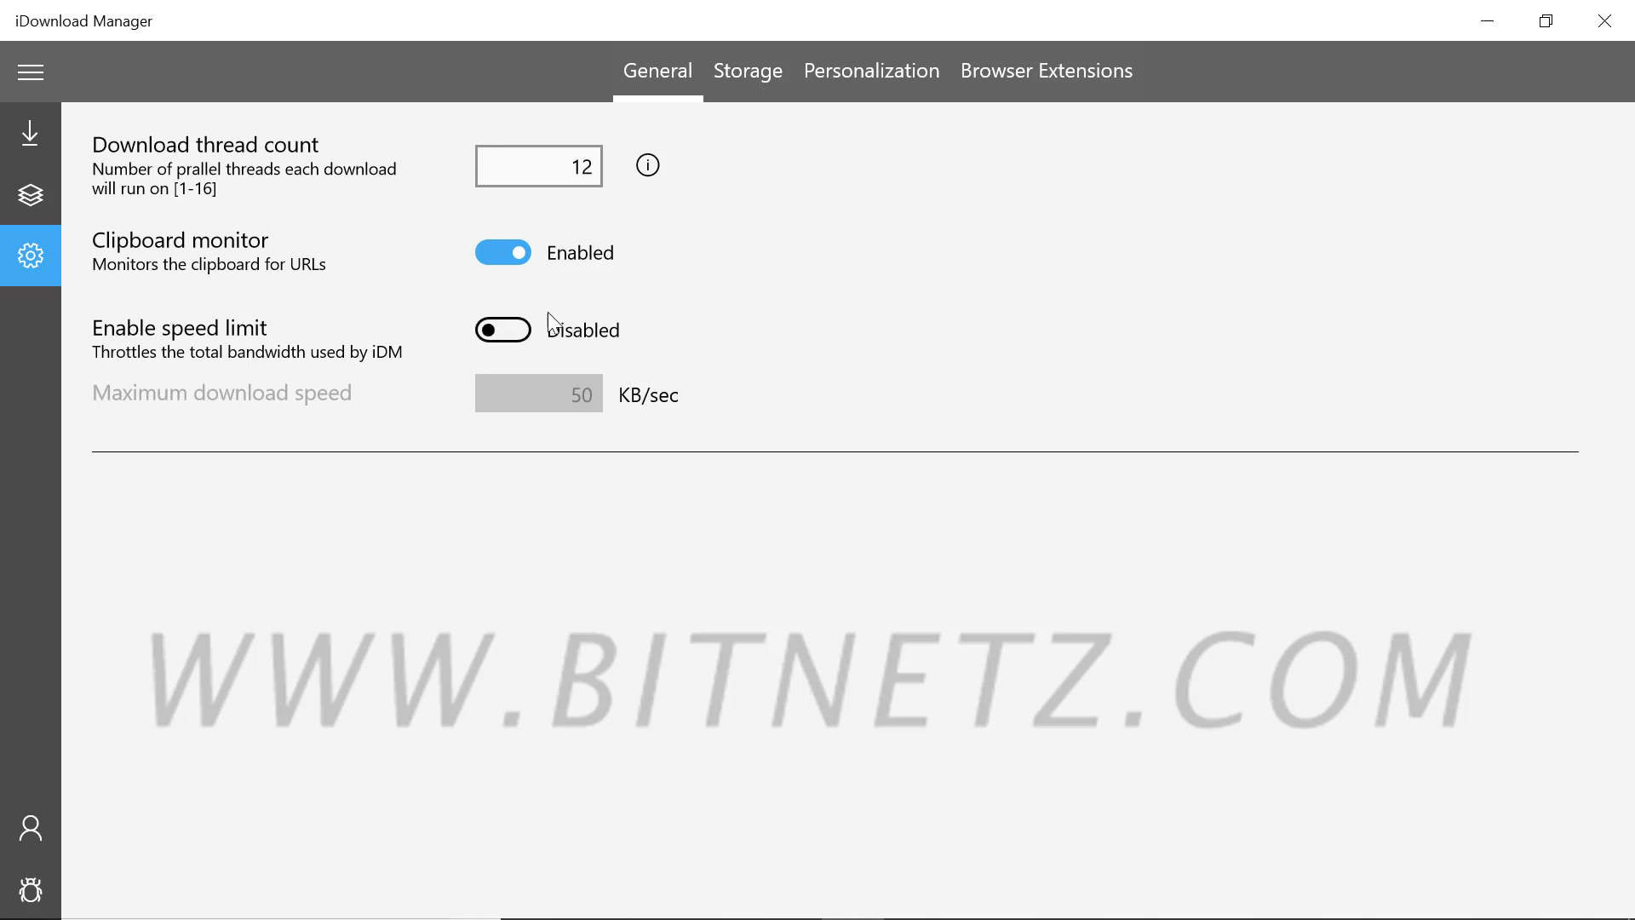
pyautogui.click(482, 253)
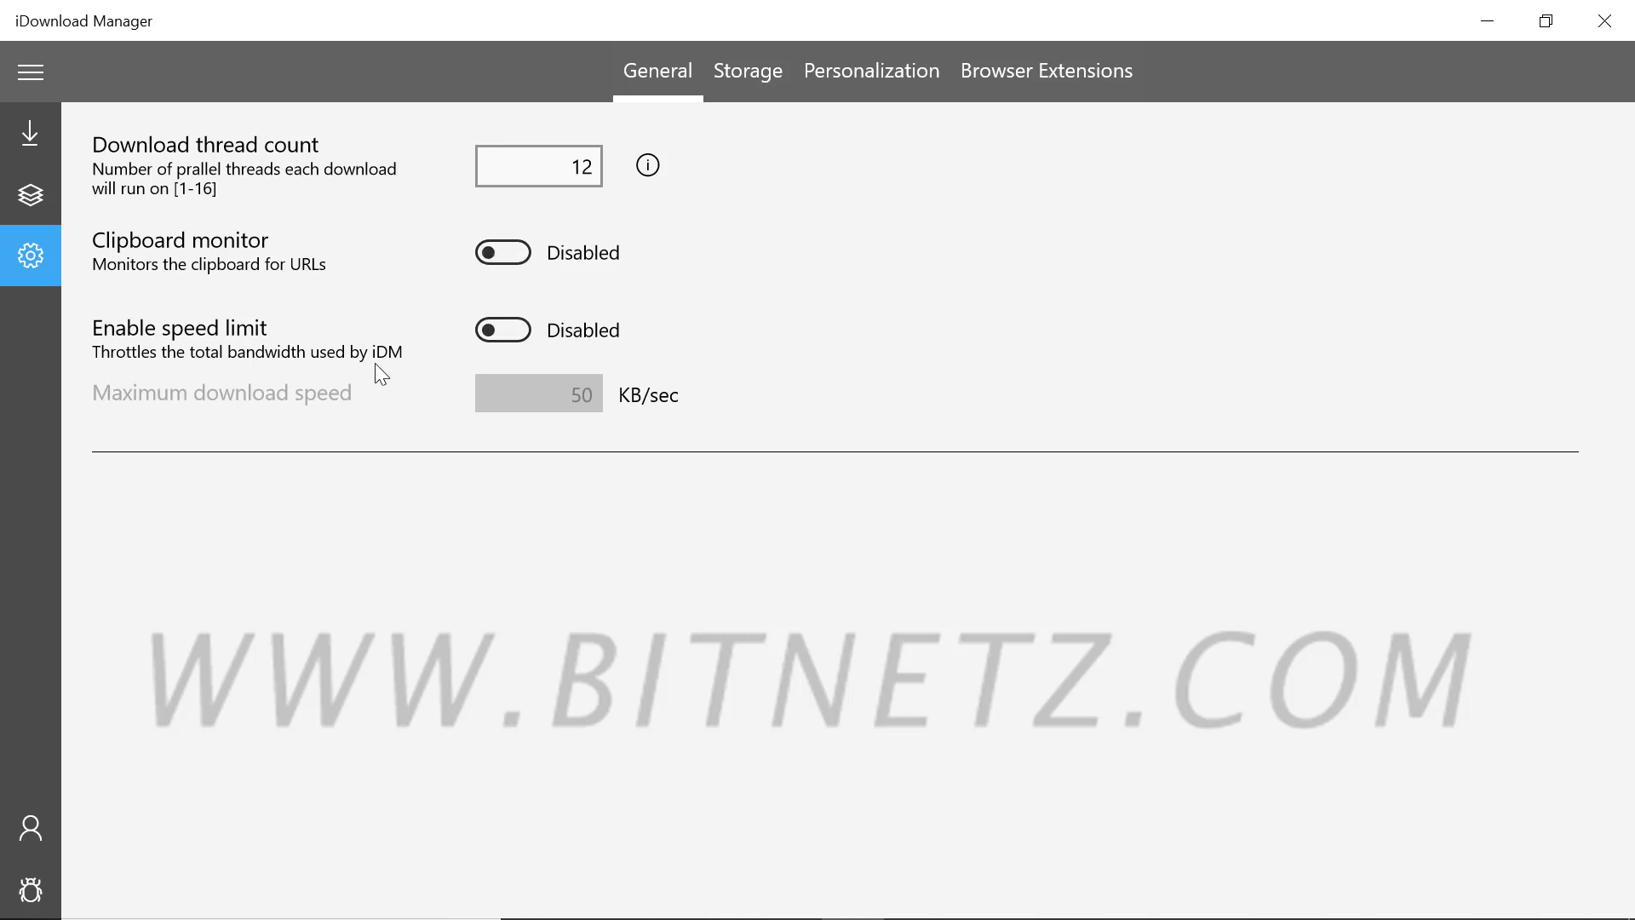
# Step: Enable the download speed limit and disable it again
pyautogui.click(527, 333)
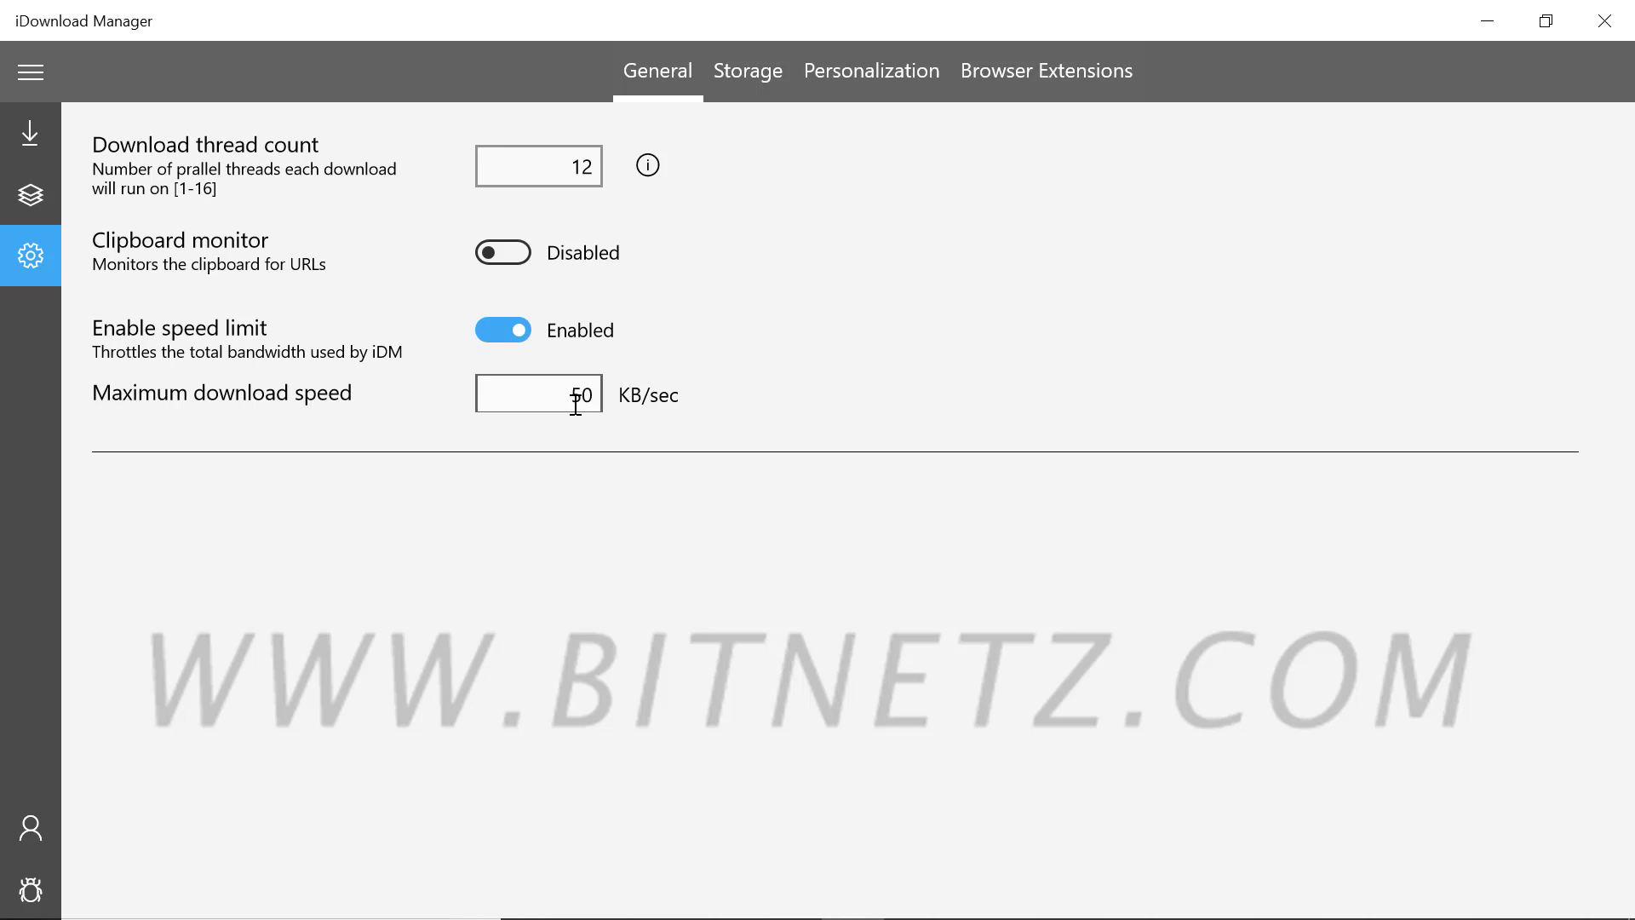
pyautogui.click(492, 338)
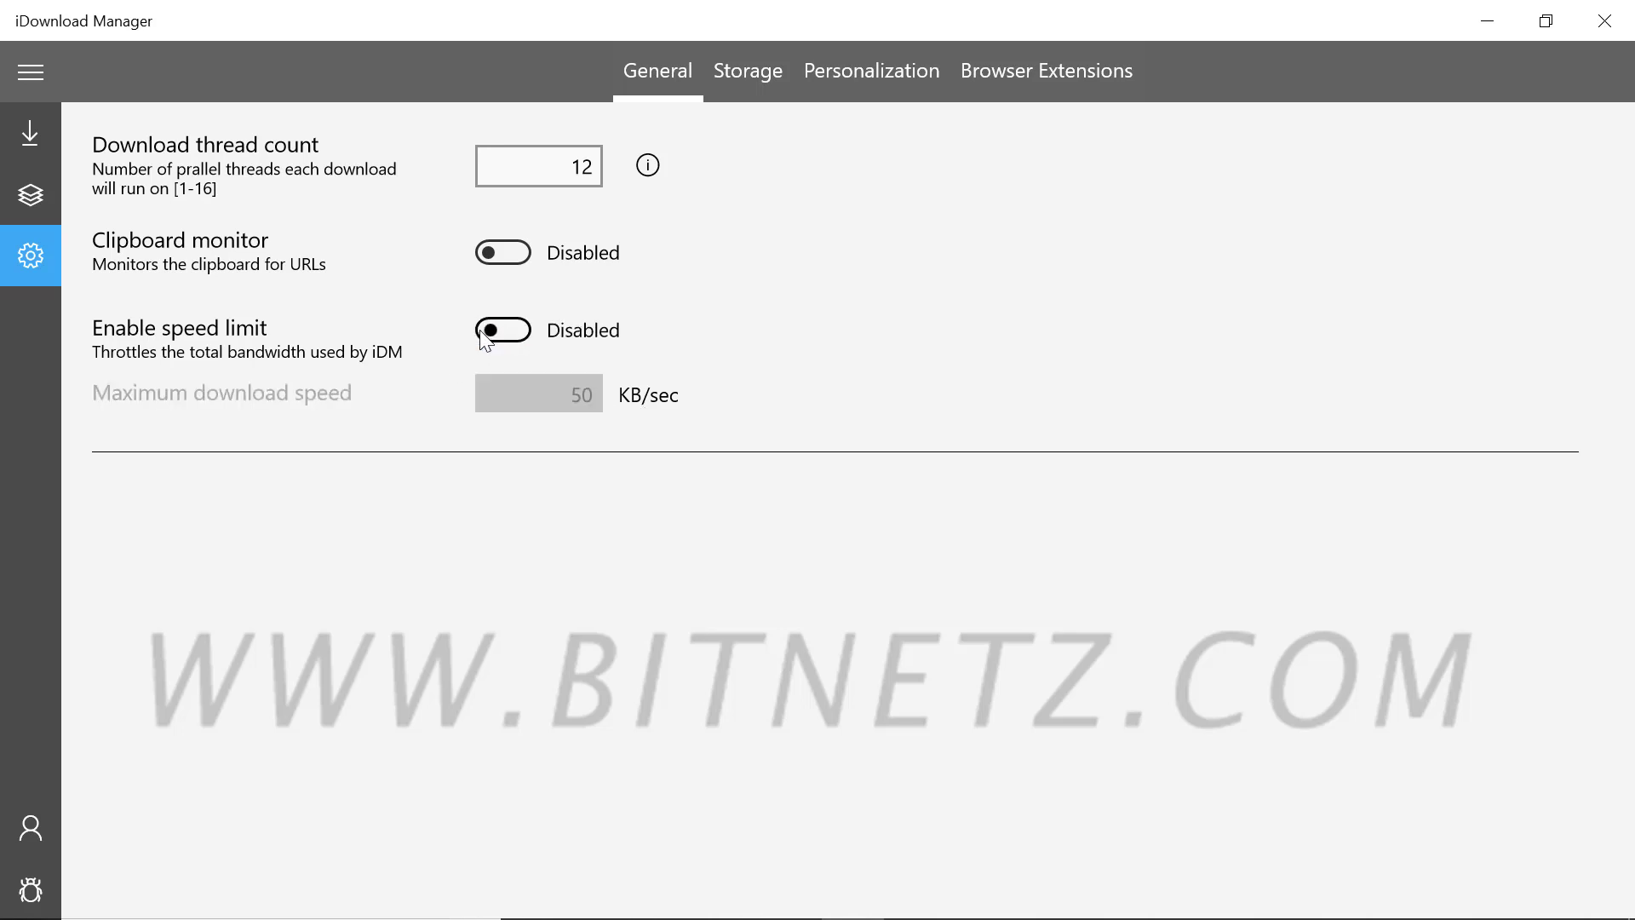
# Step: Check the Main download queue and return to the list of downloads
pyautogui.click(38, 198)
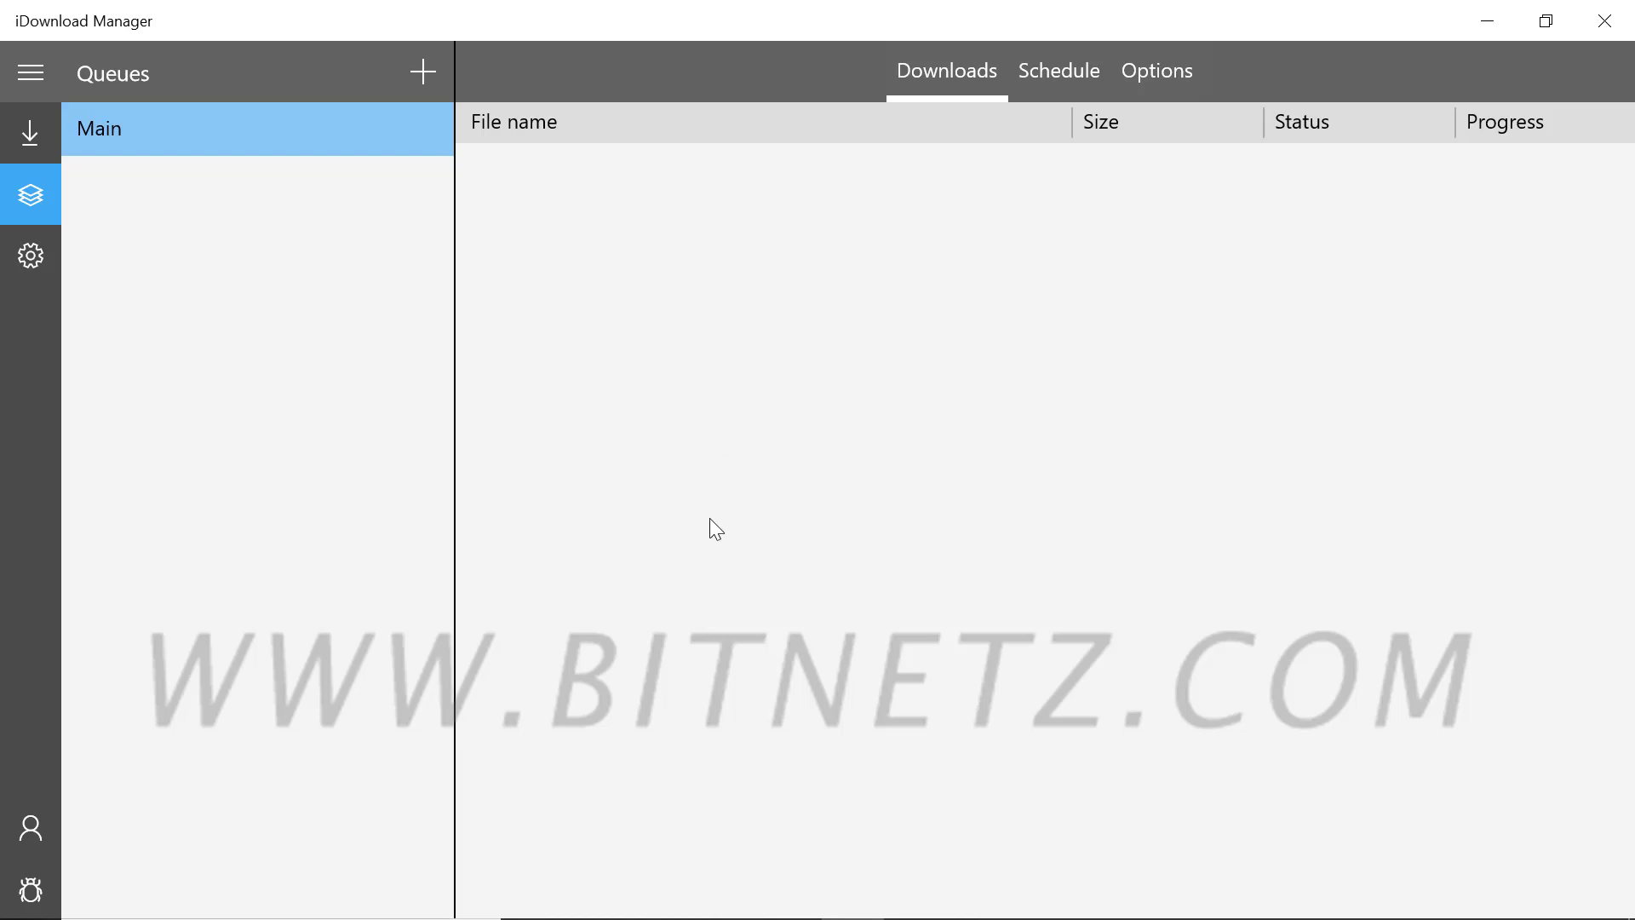
pyautogui.click(11, 143)
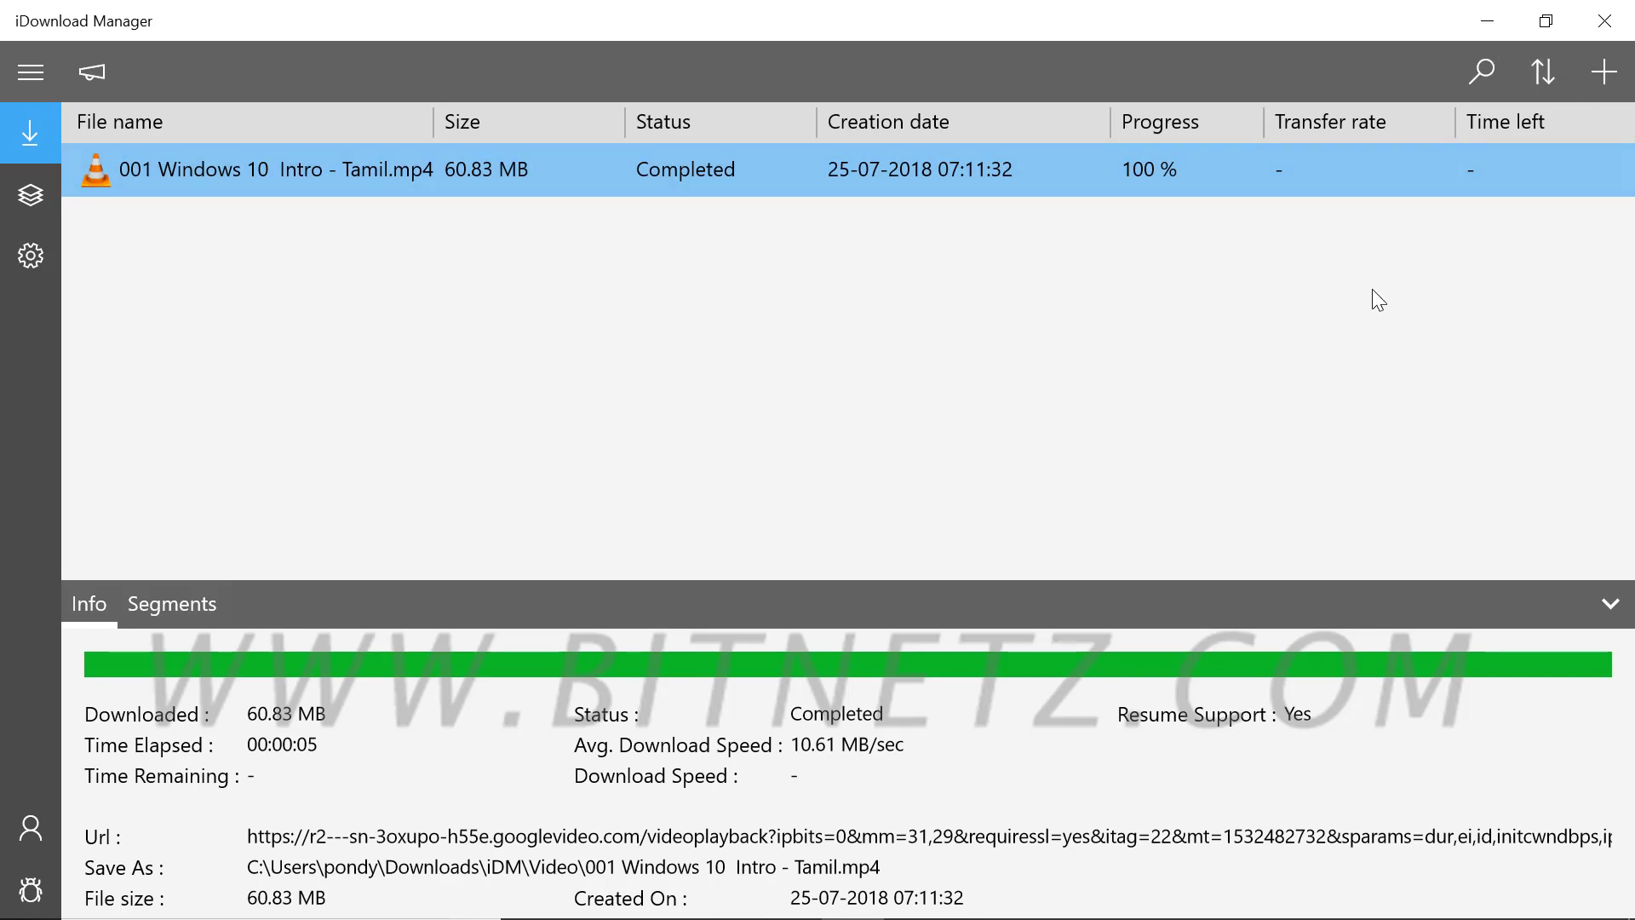
# Step: Switch to the Edge browser, open the playlist video 002 Windows 10 Startmenu - 1 Tamil and select its full web address
pyautogui.click(1488, 21)
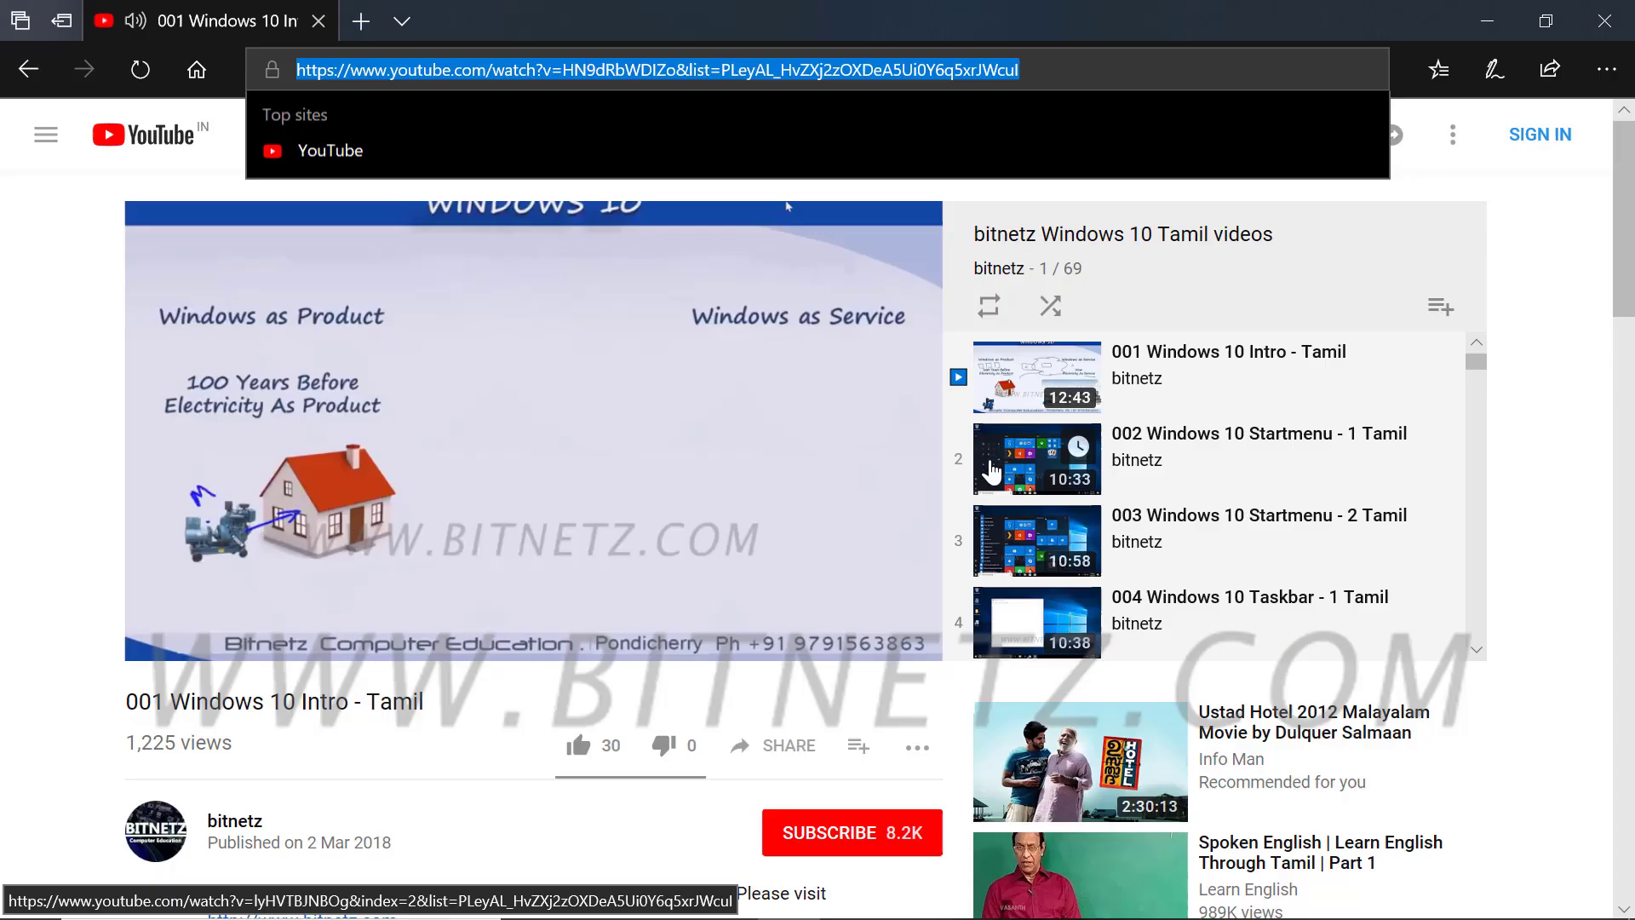
pyautogui.click(1060, 464)
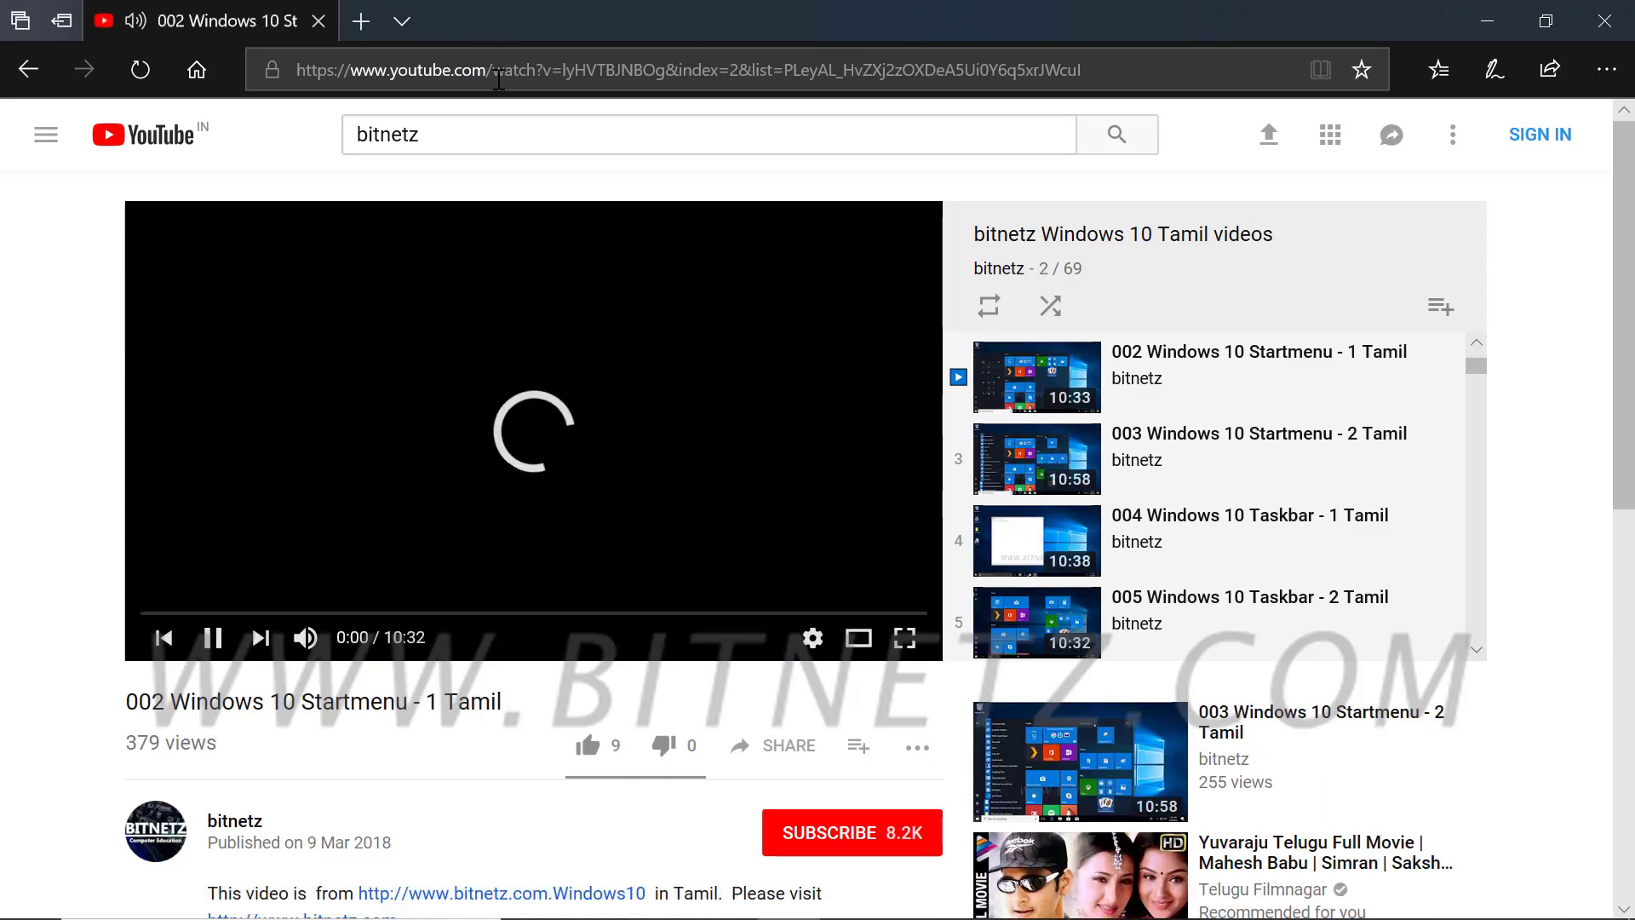
pyautogui.doubleClick(502, 71)
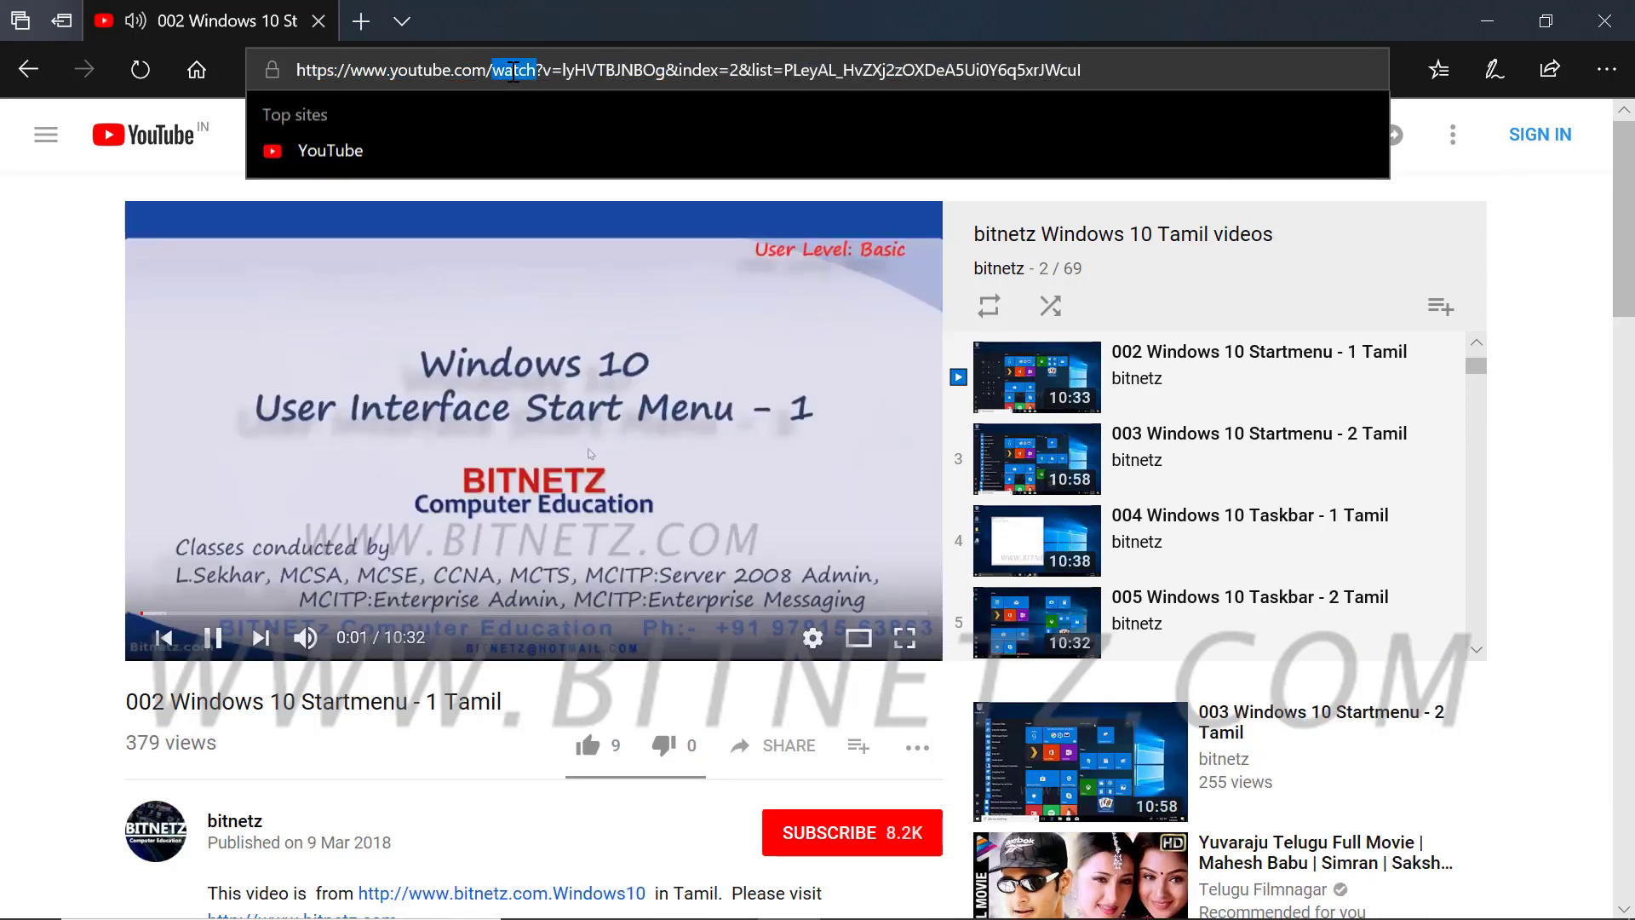
pyautogui.tripleClick(511, 72)
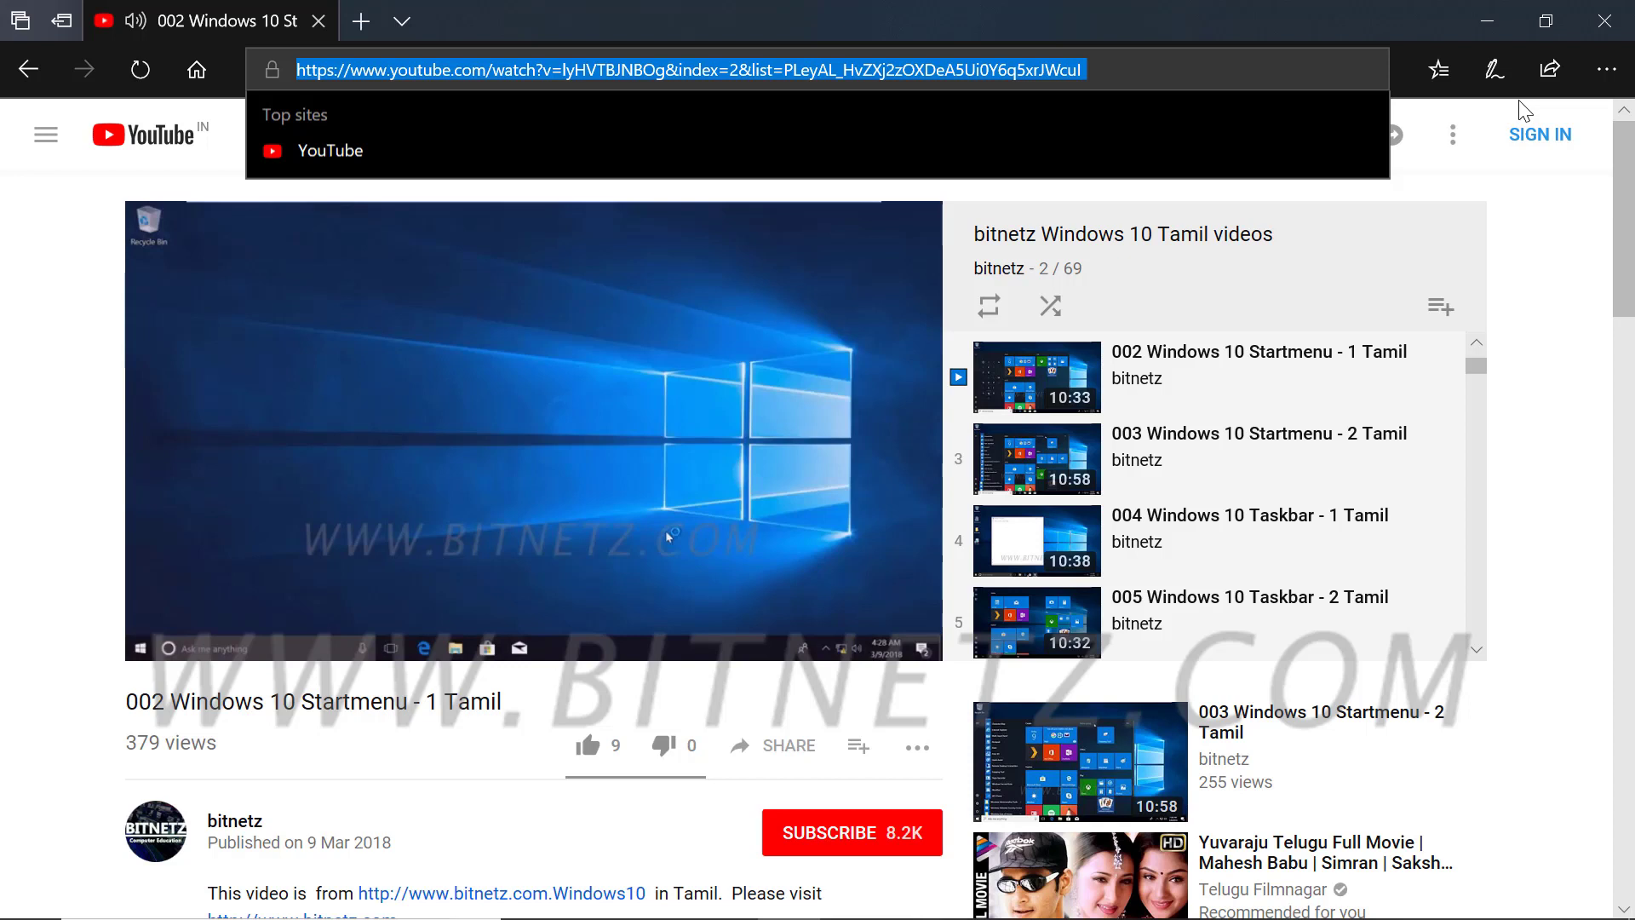
# Step: Open the browser's extensions list and go on to explore more extensions in the Microsoft Store
pyautogui.click(1605, 83)
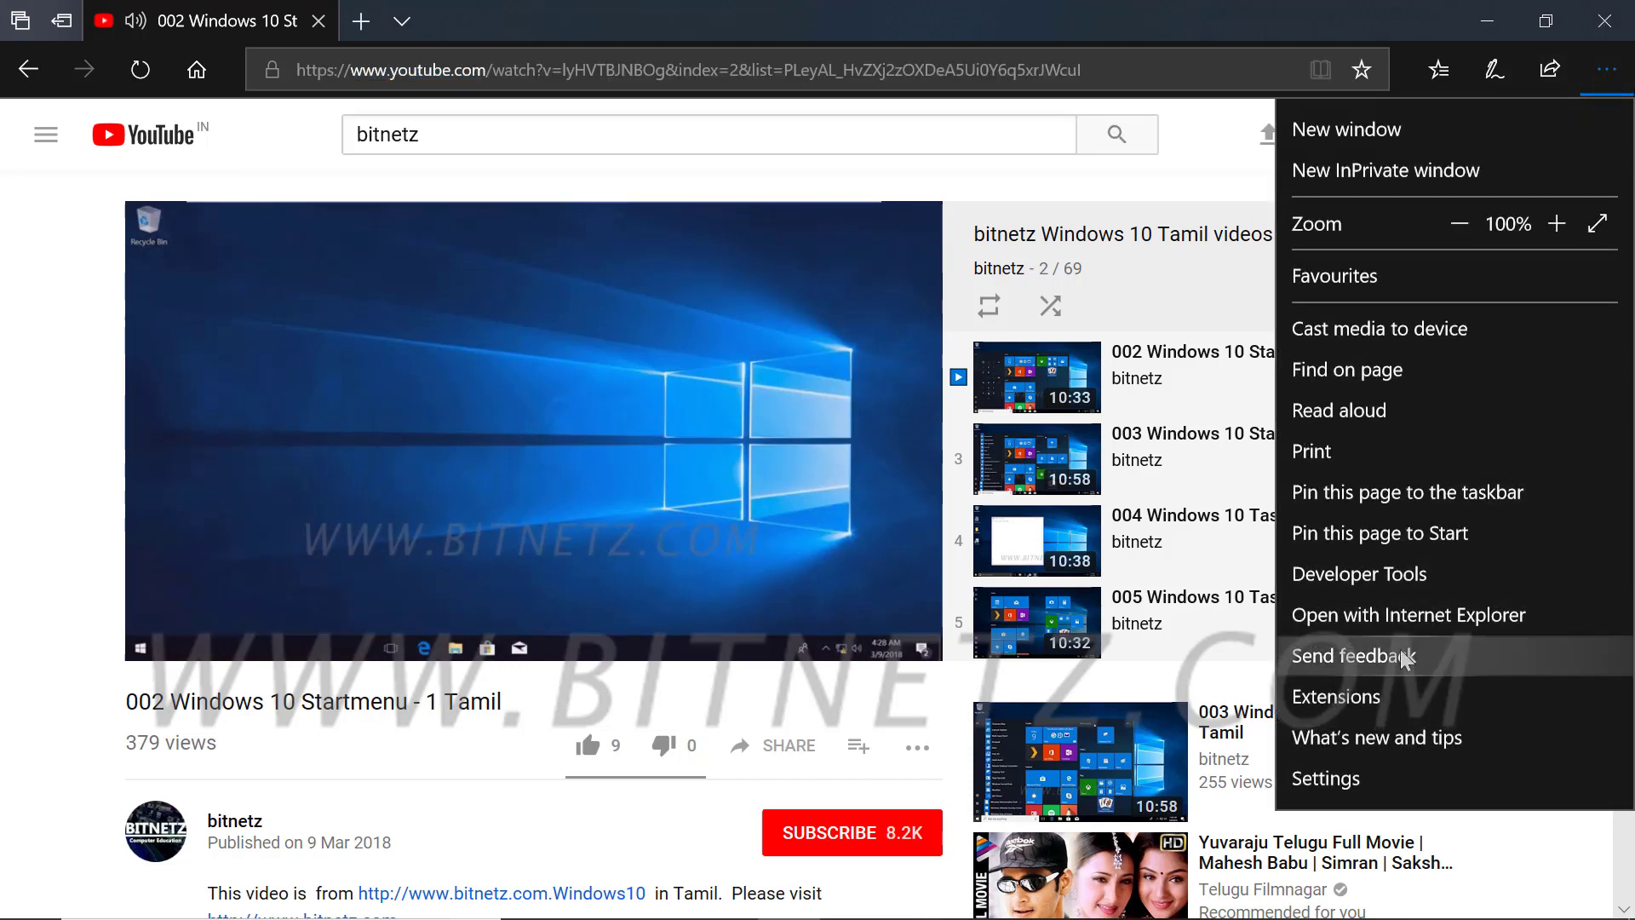
pyautogui.click(1368, 693)
pyautogui.scroll(-10, 1427, 533)
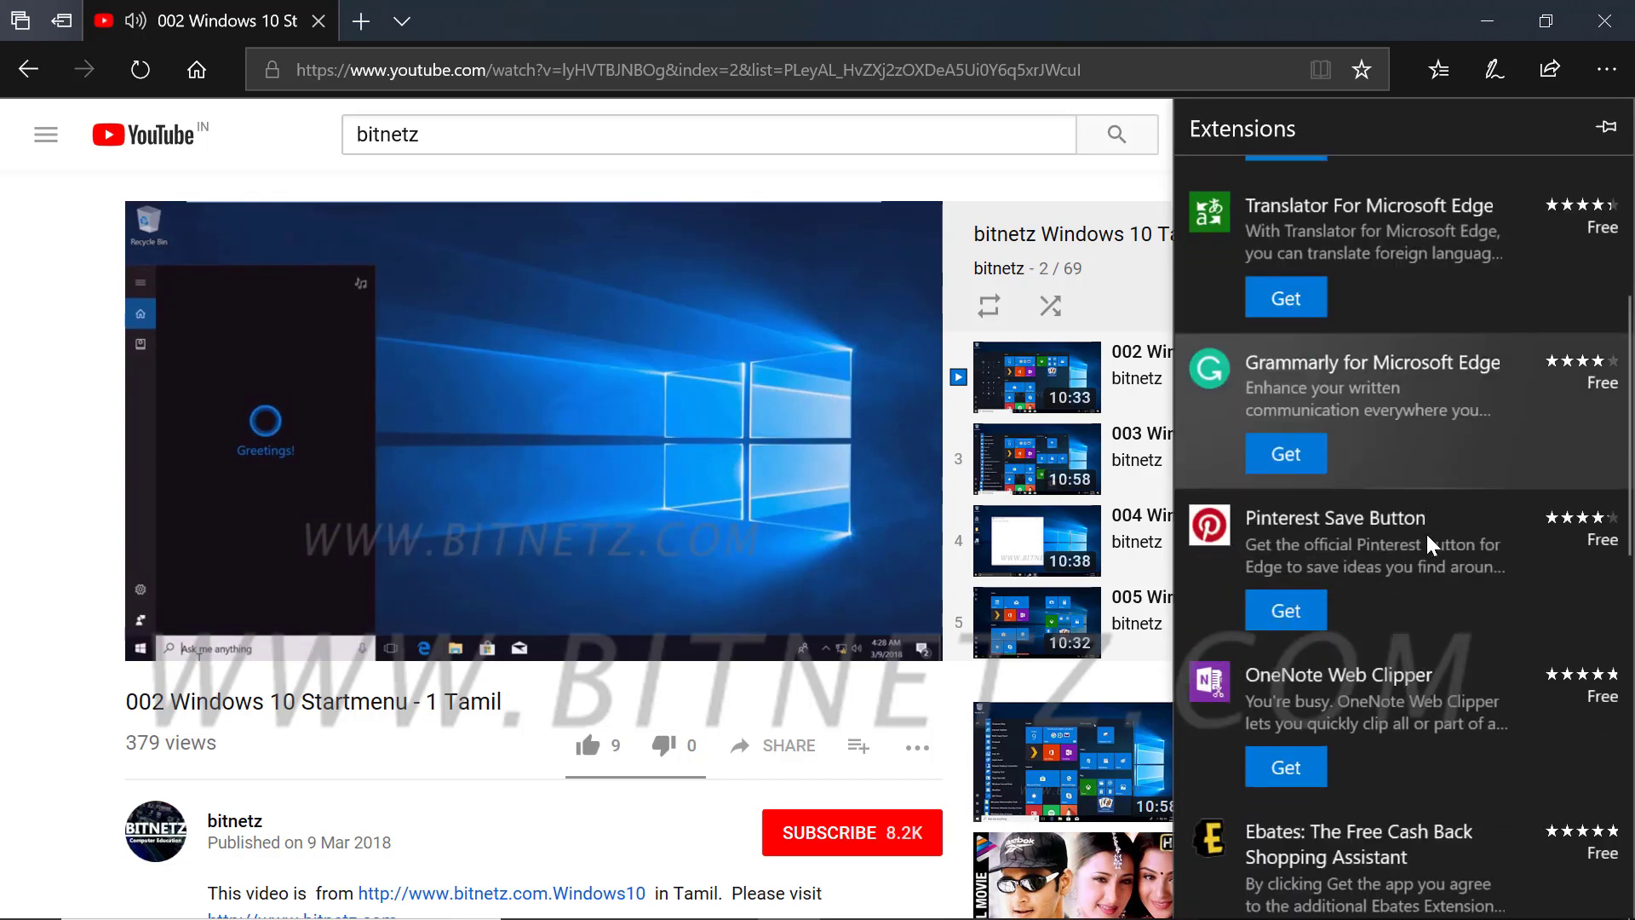
pyautogui.scroll(-3, 1427, 533)
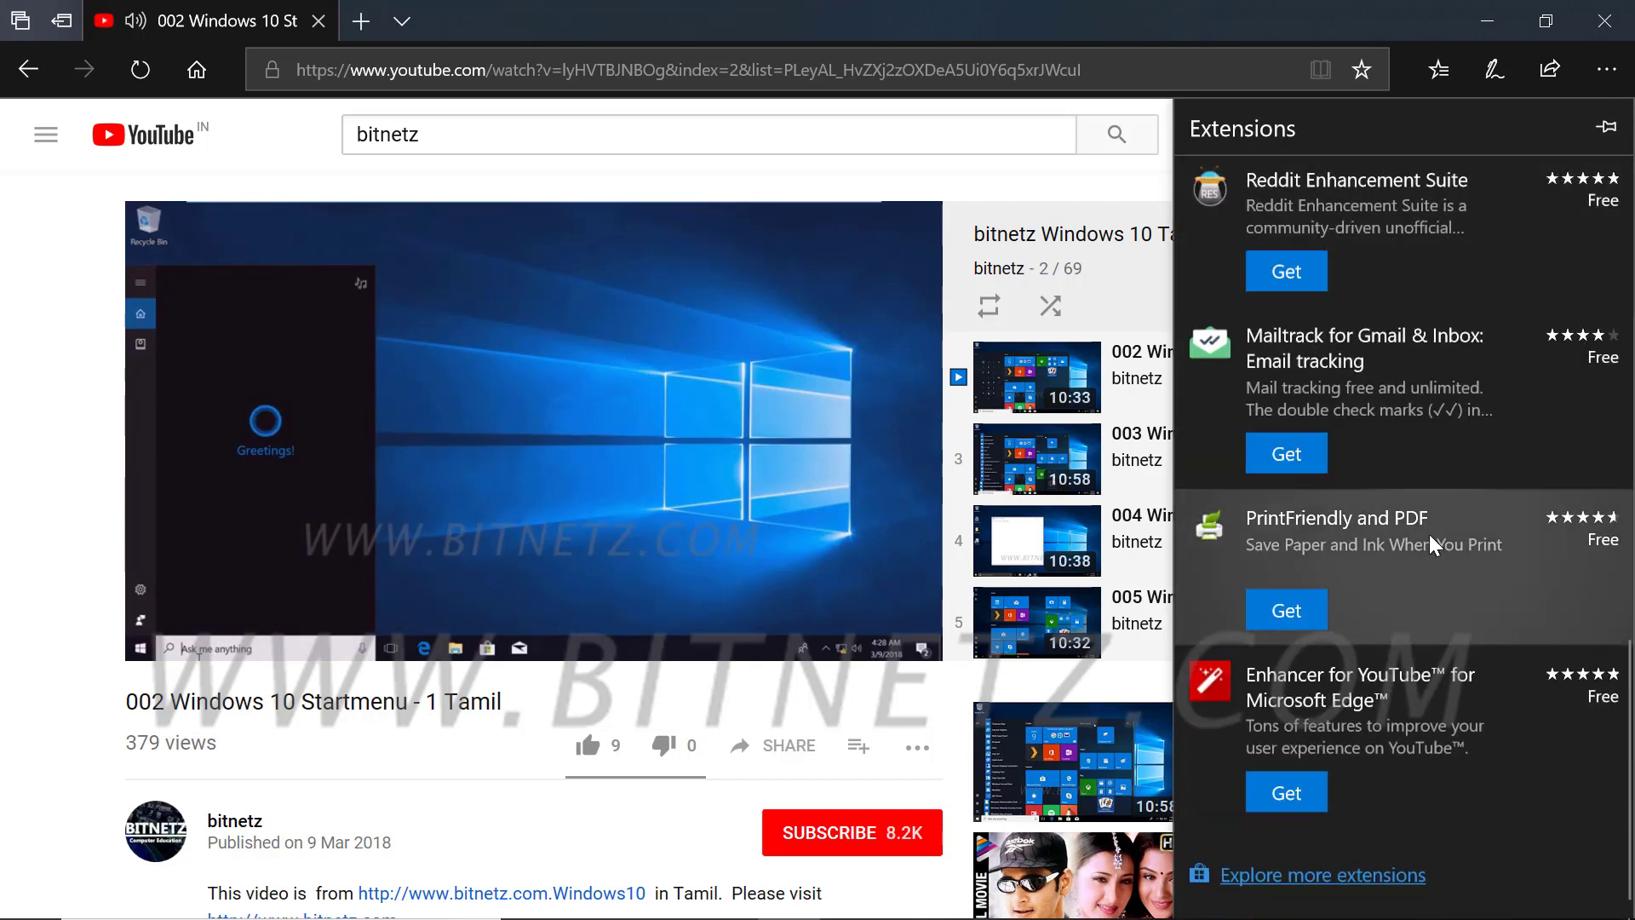
pyautogui.click(1301, 881)
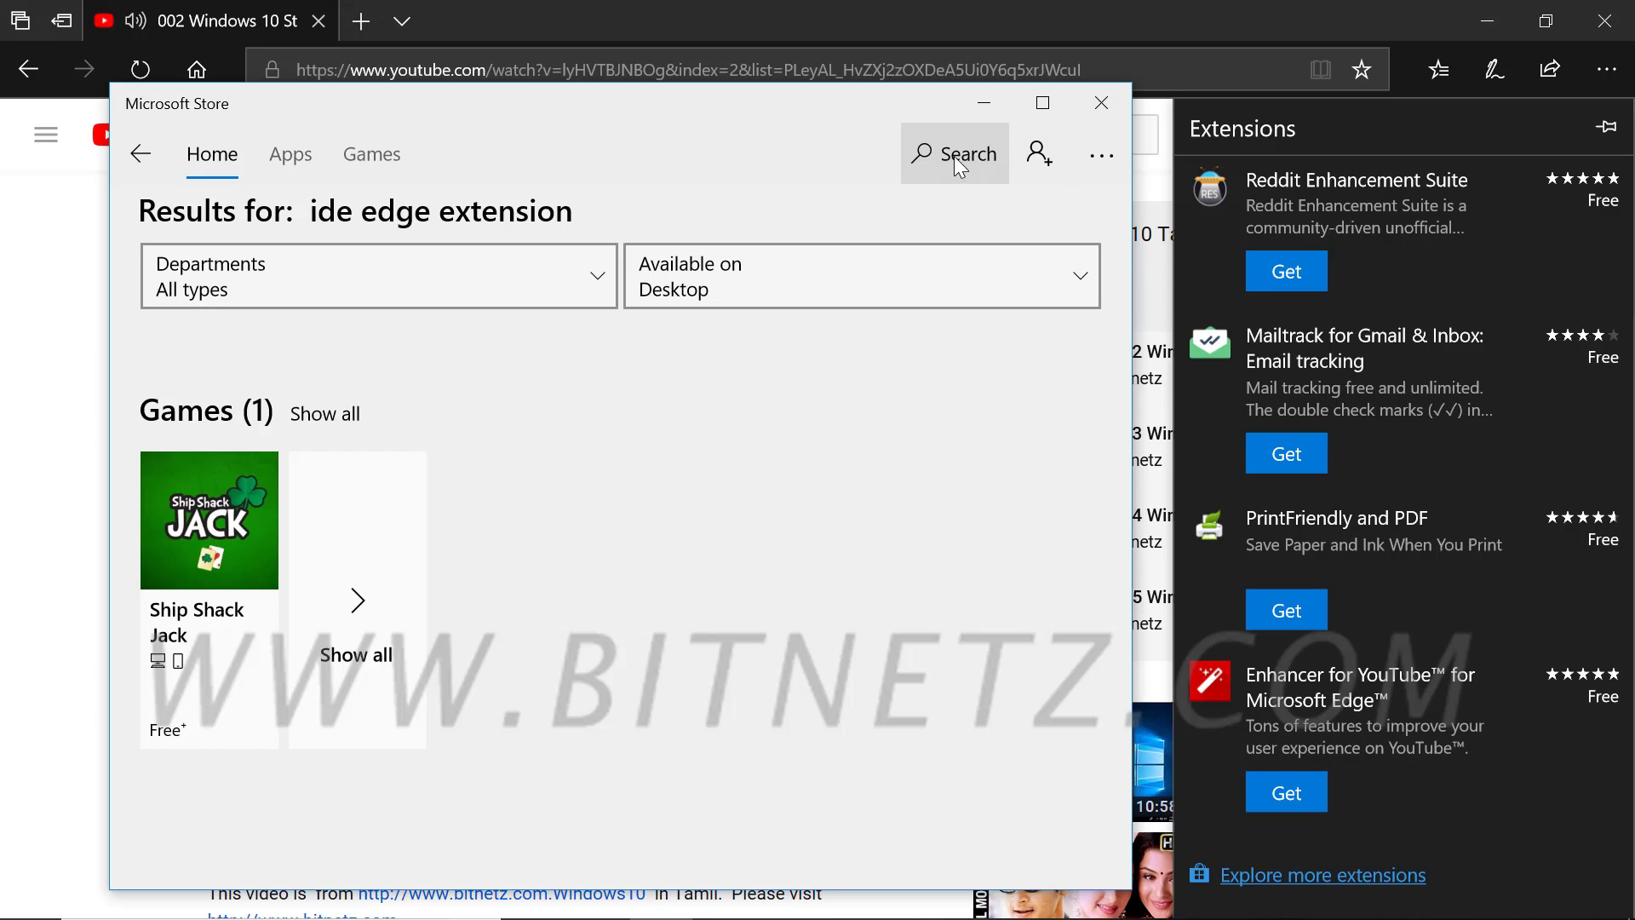
# Step: Search the Microsoft Store for "idownload manager edge extension"
pyautogui.click(953, 156)
pyautogui.write('i')
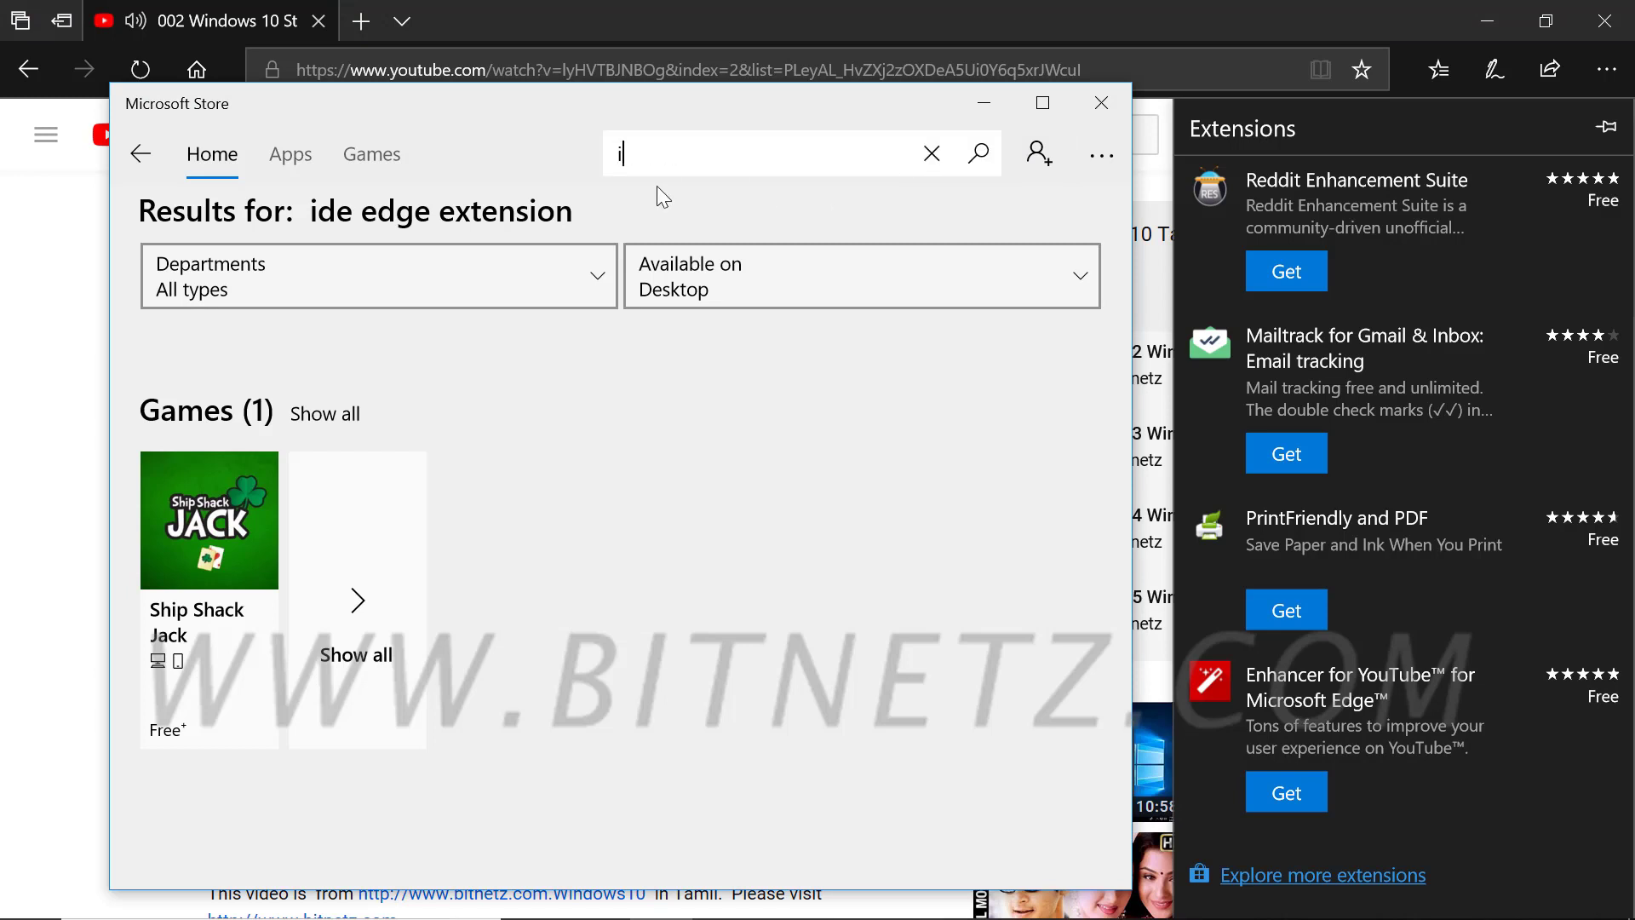
pyautogui.write('download manager e')
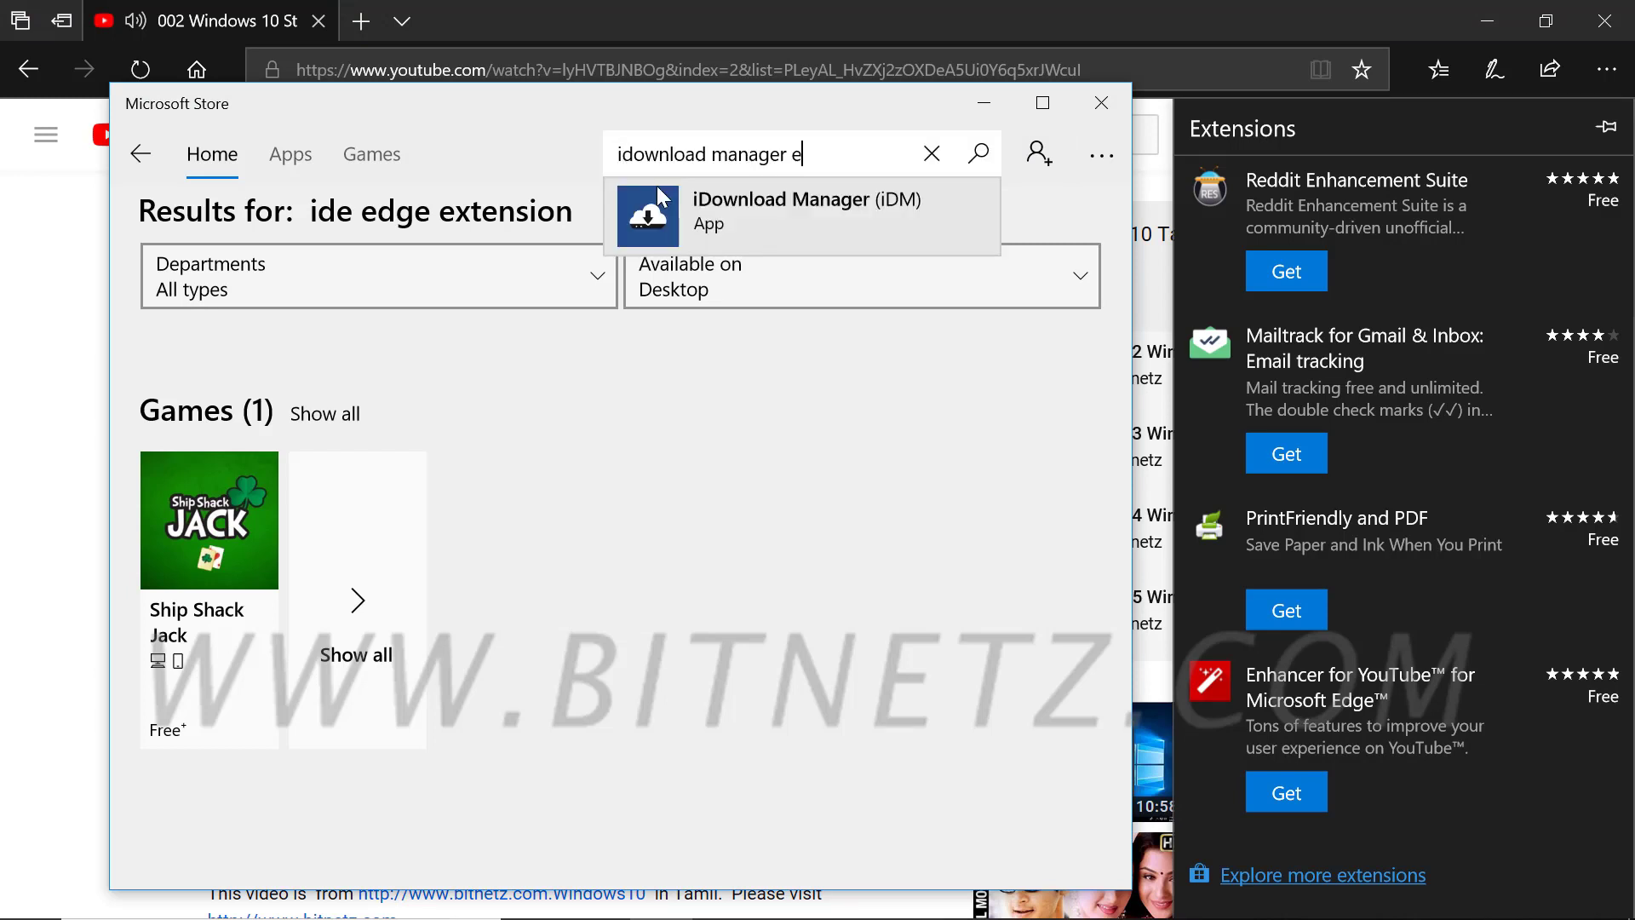
pyautogui.write('dge ')
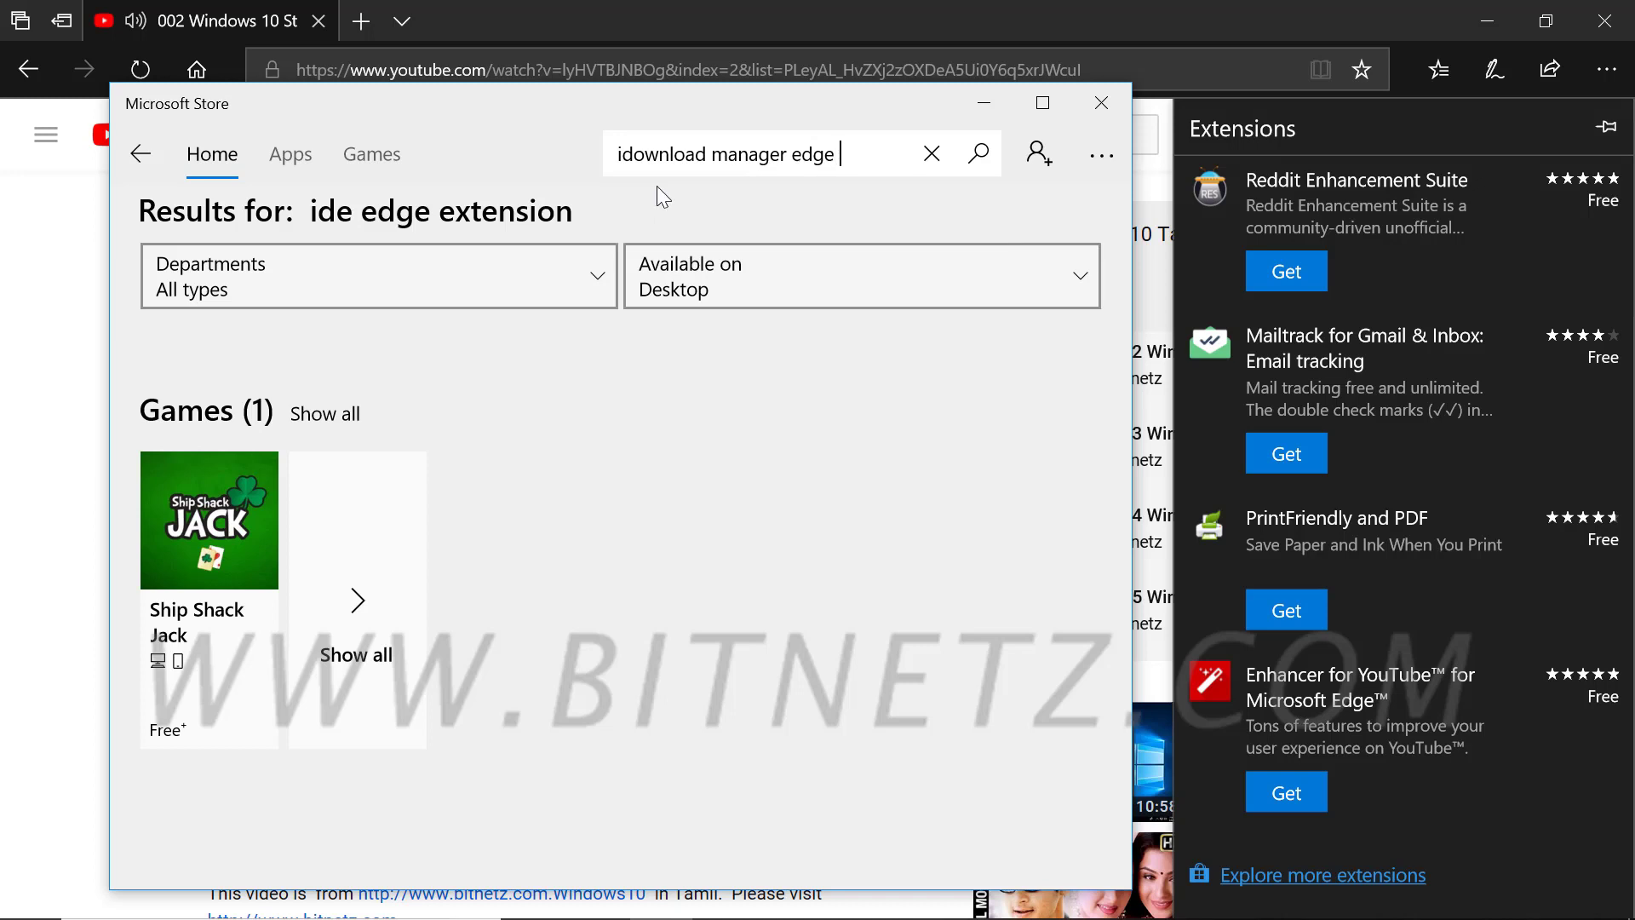
pyautogui.write('extensions')
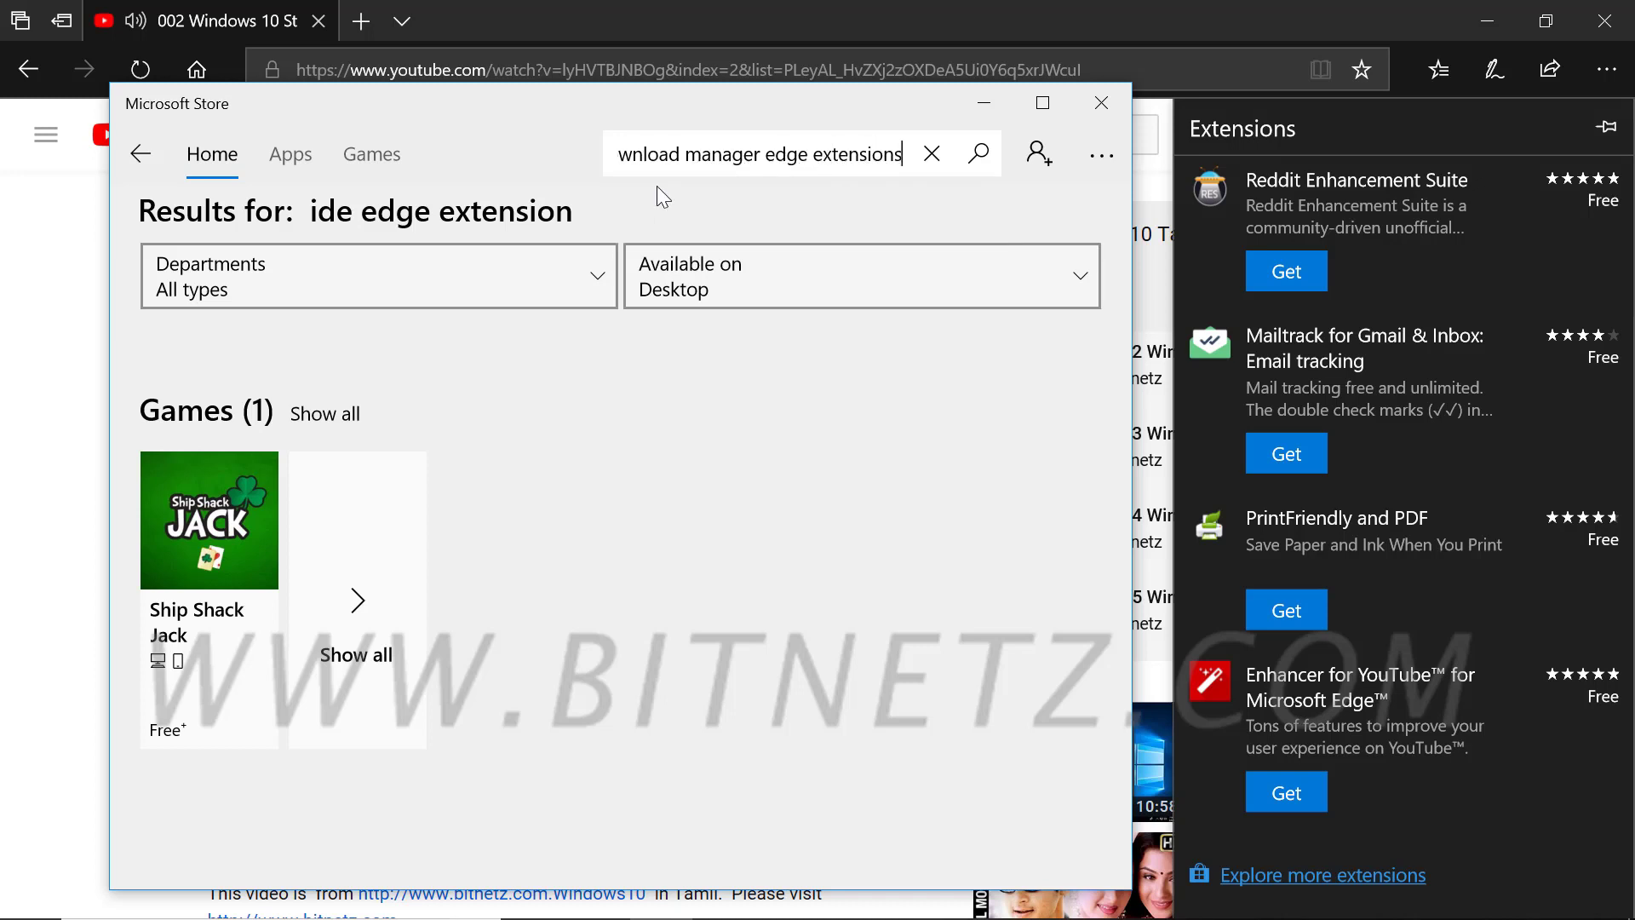
pyautogui.press('BackSpace')
pyautogui.press('Return')
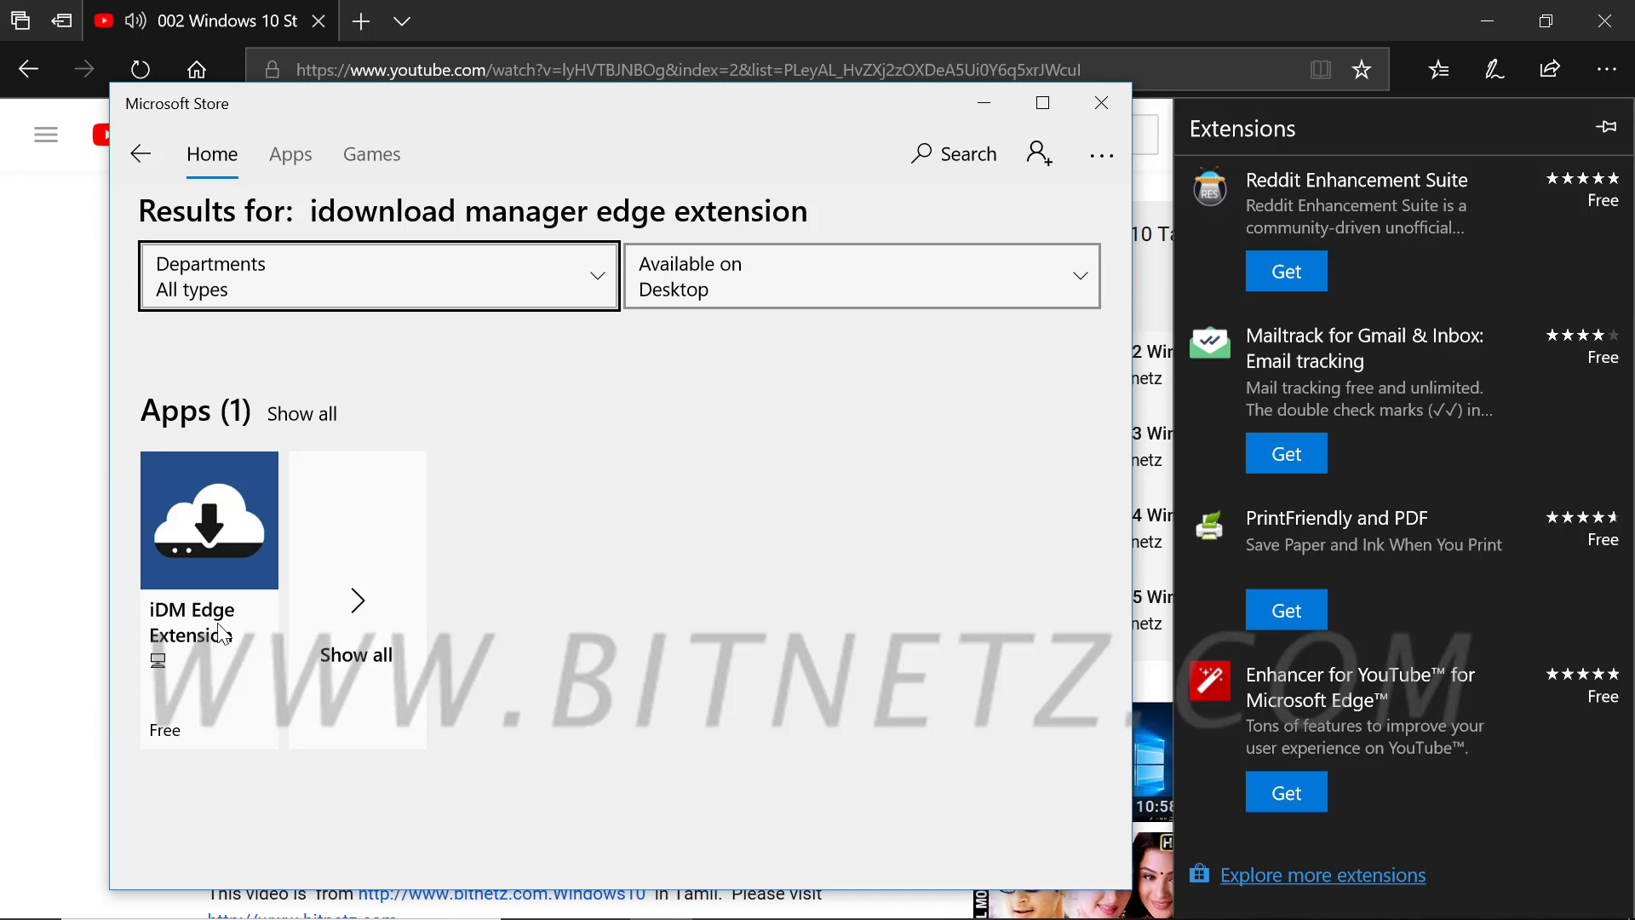
# Step: Open the iDM Edge Extension product page and start getting the free extension
pyautogui.click(213, 626)
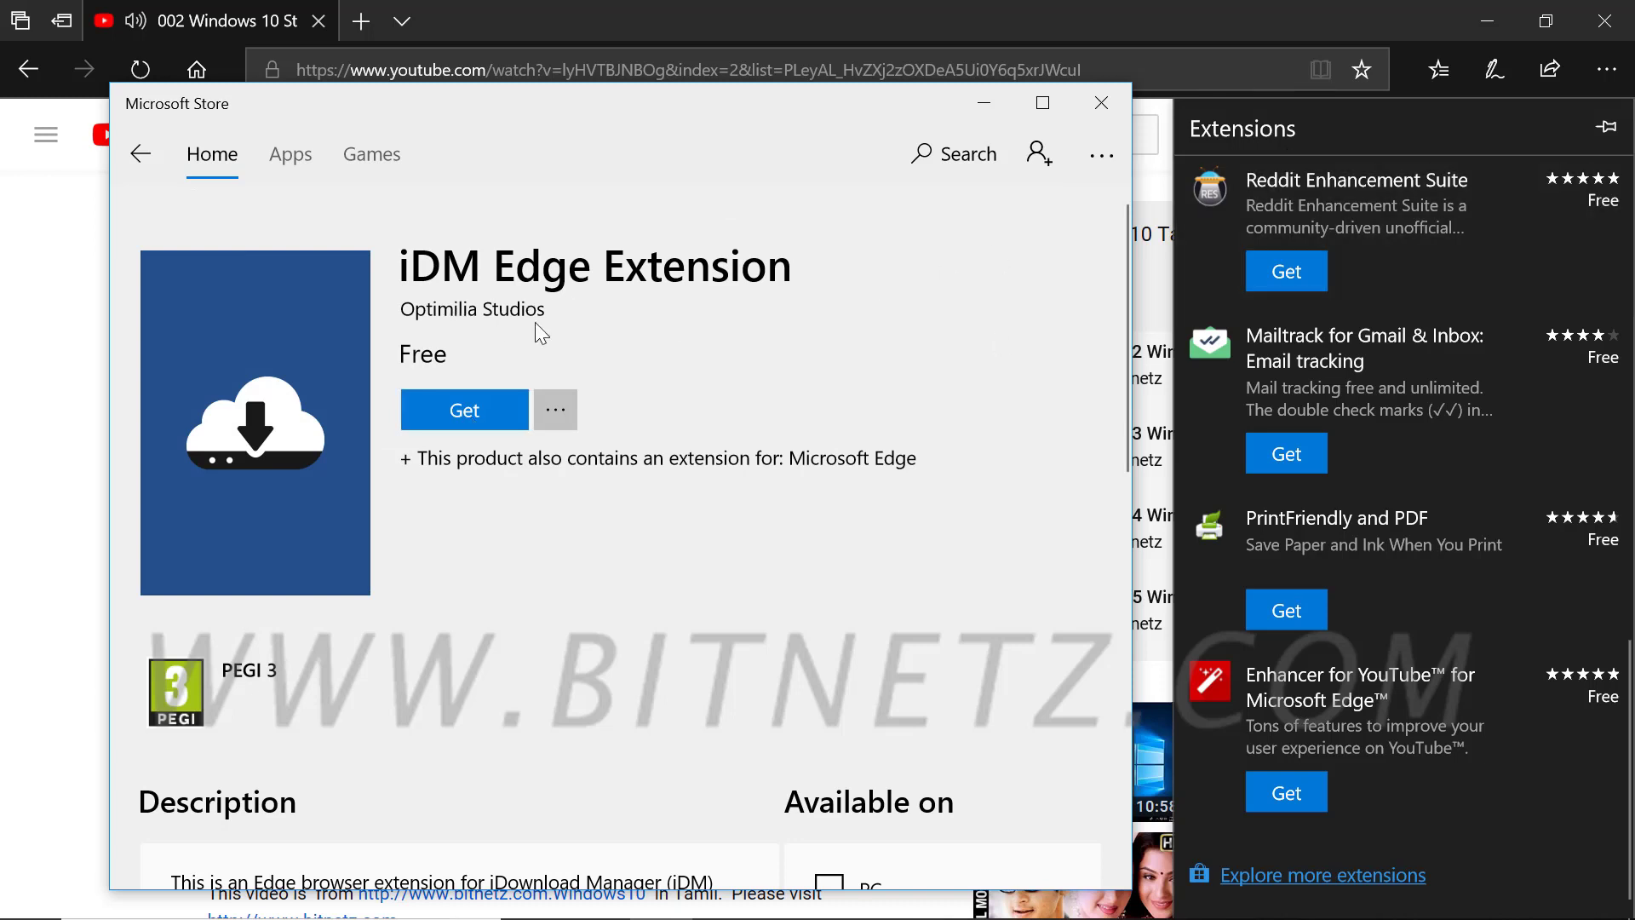
pyautogui.click(463, 413)
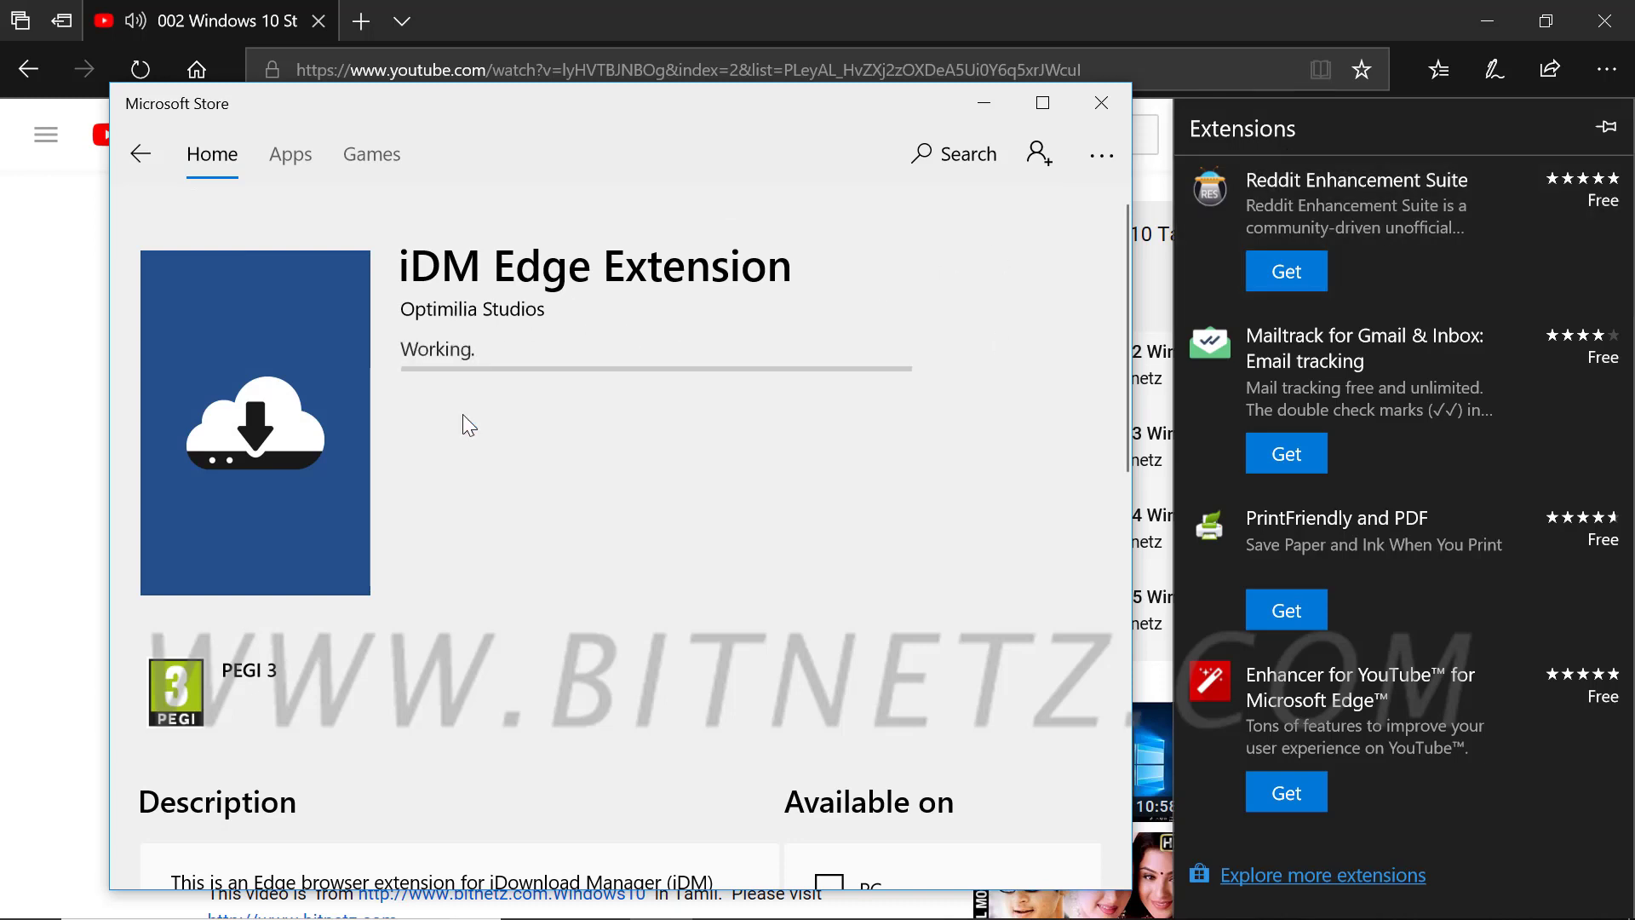